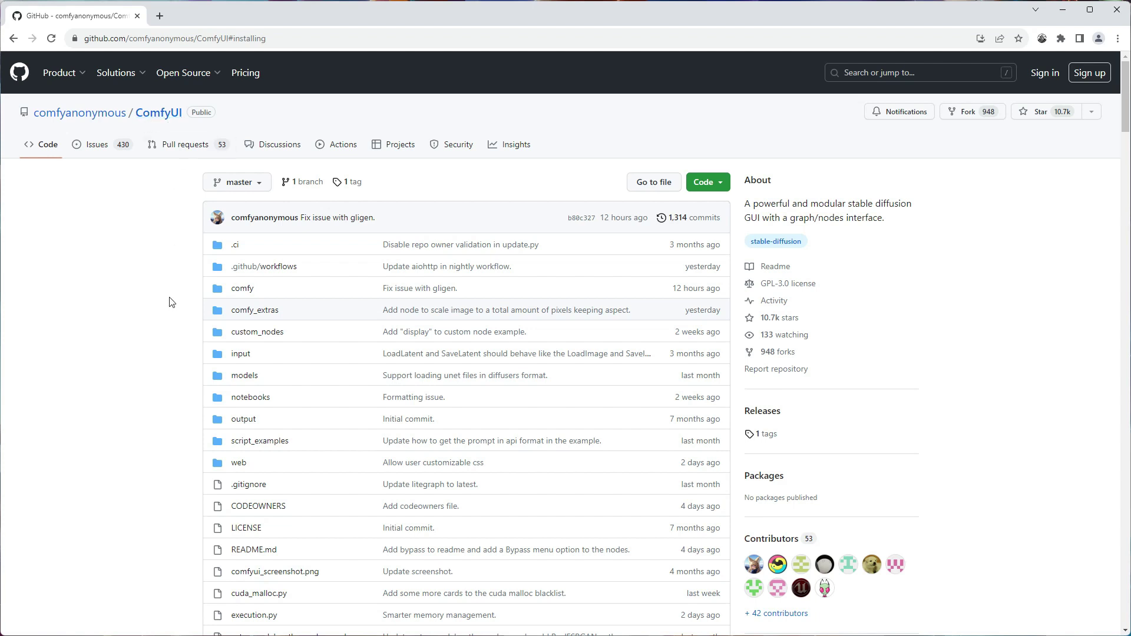
Download the portable Windows build of ComfyUI through the direct link in the README's Installing section
scroll(172, 302, down, 8)
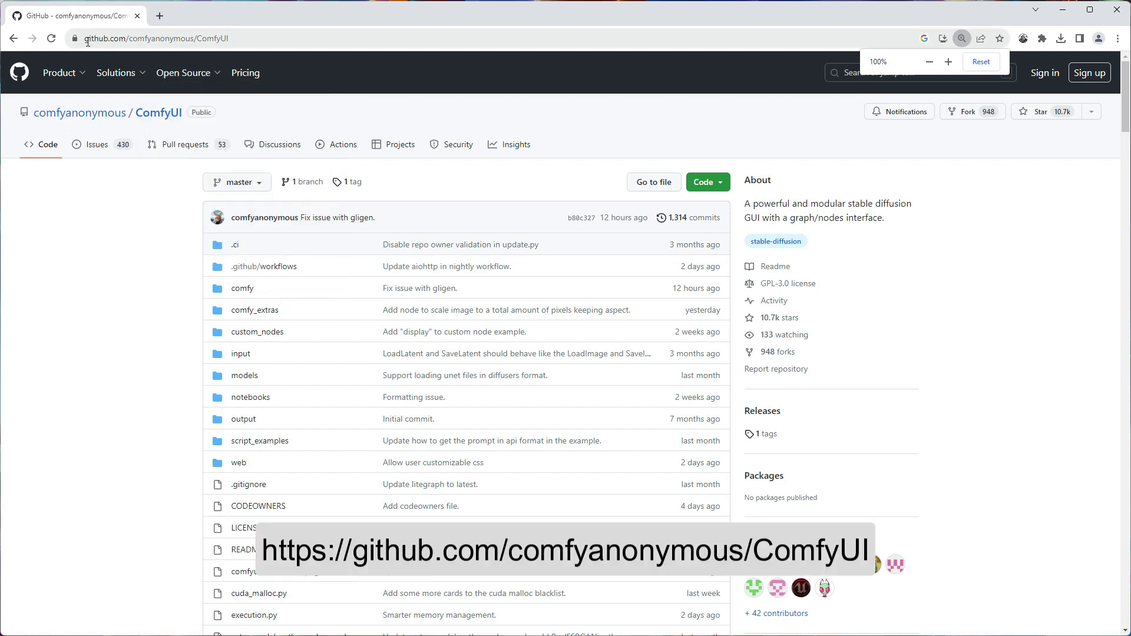
drag(86, 41, 254, 43)
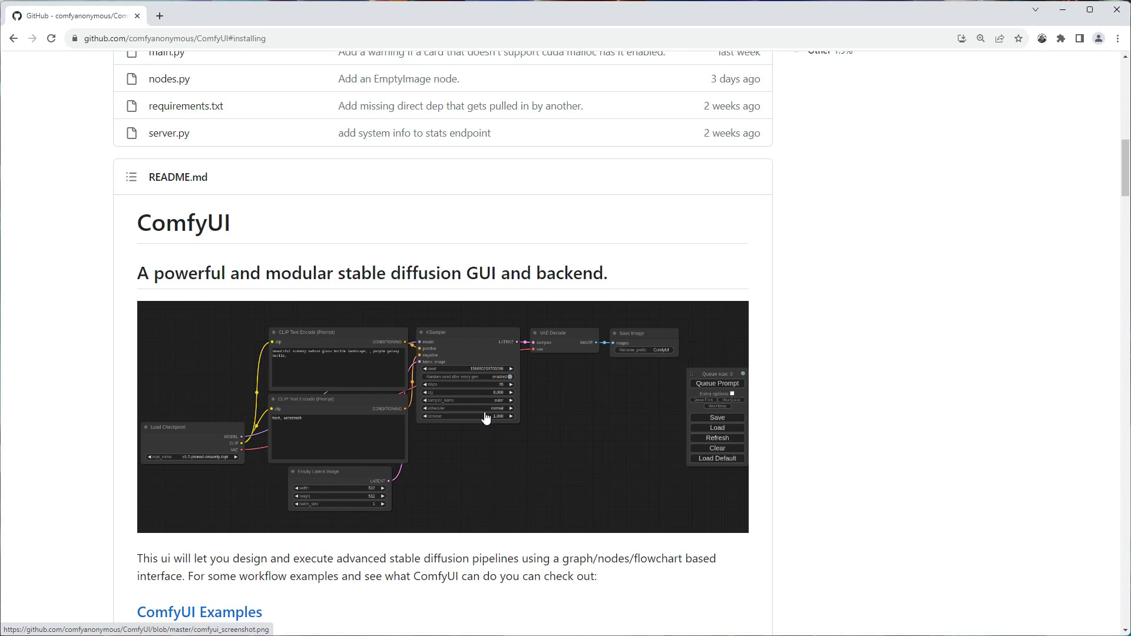
scroll(484, 415, down, 5)
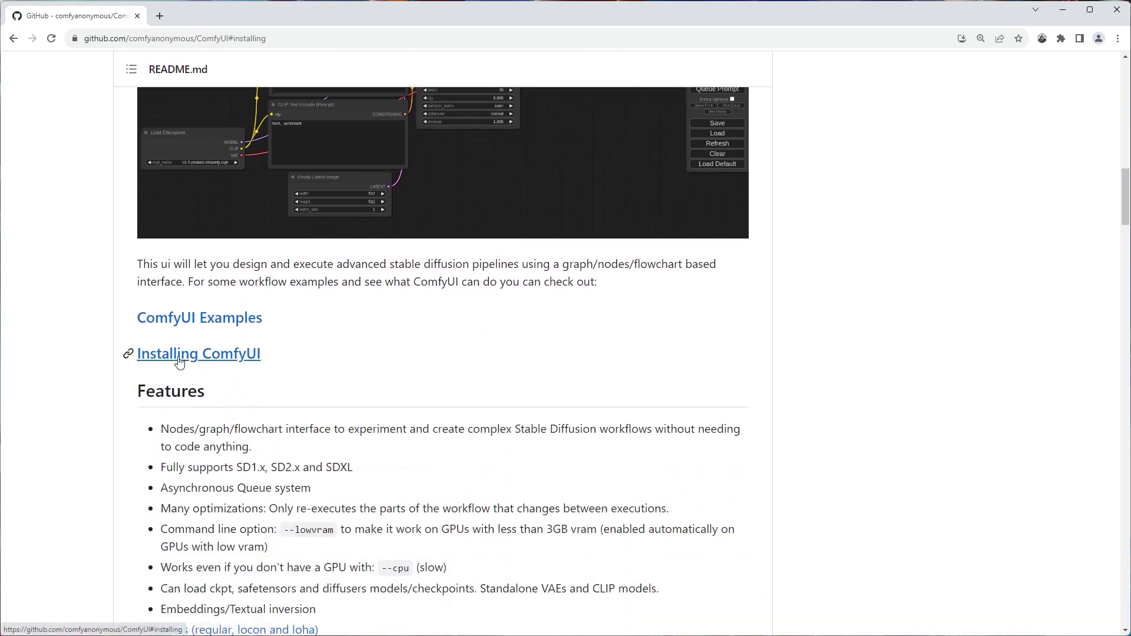
click(210, 360)
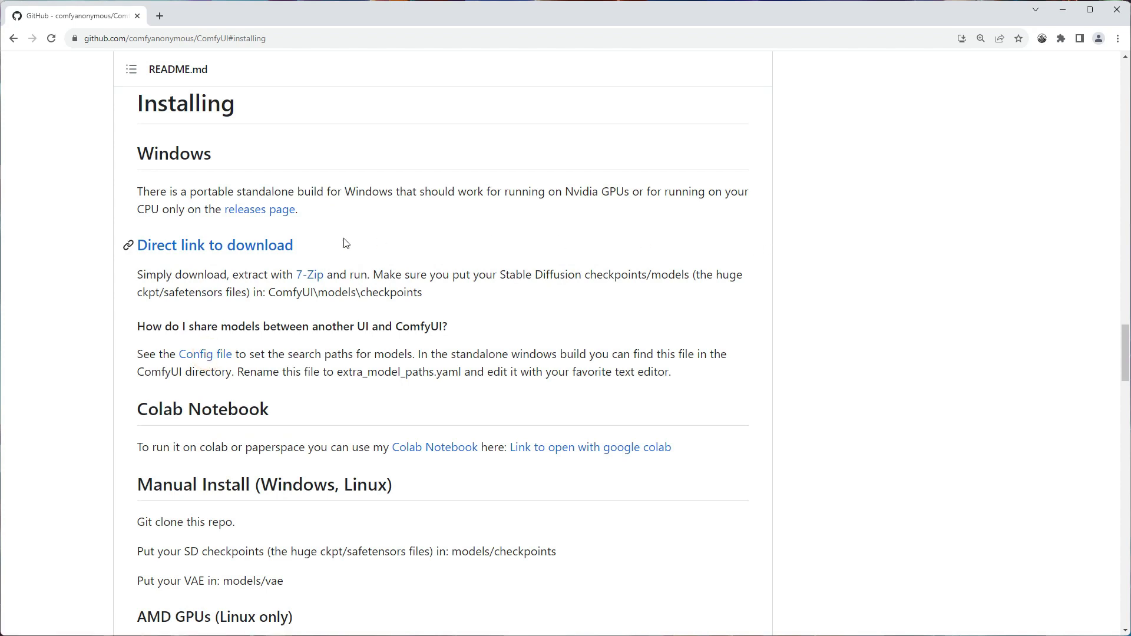
click(205, 248)
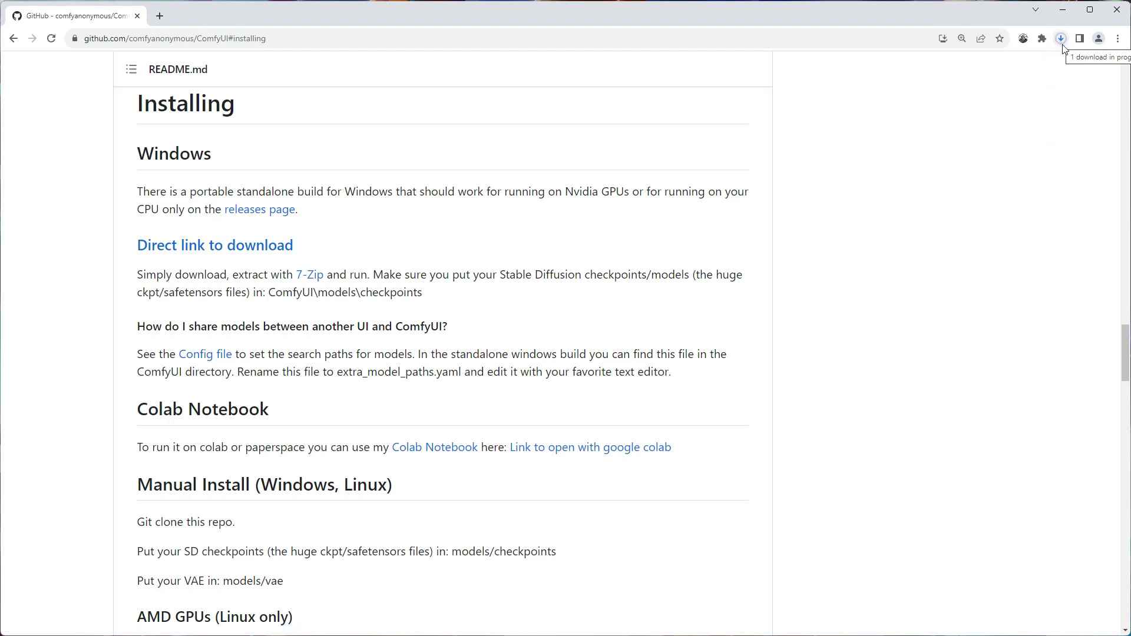
click(1061, 39)
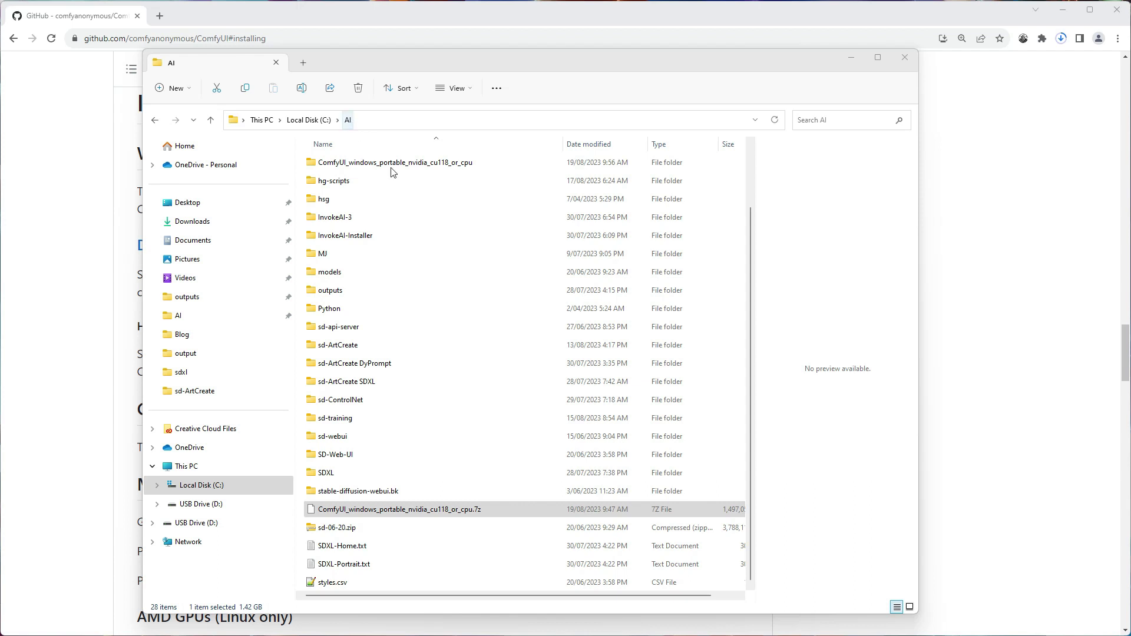
Open ComfyUI_windows_portable_nvidia_cu118_or_cpu.7z from C:\AI in 7-Zip and enter its ComfyUI_windows_portable folder
scroll(391, 172, up, 2)
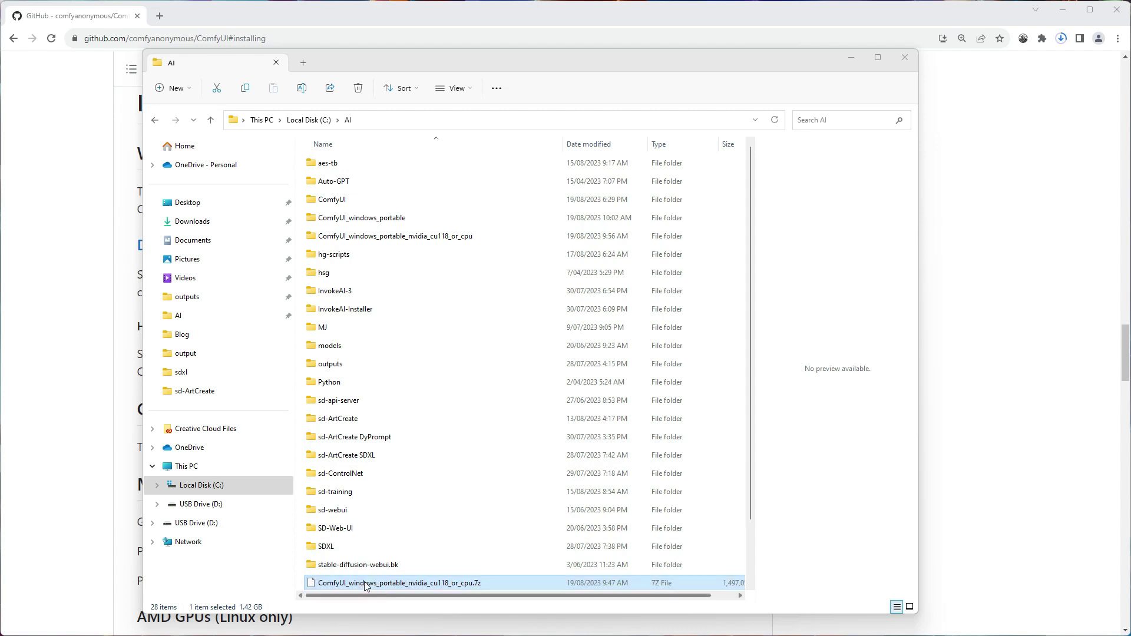
scroll(365, 586, down, 1)
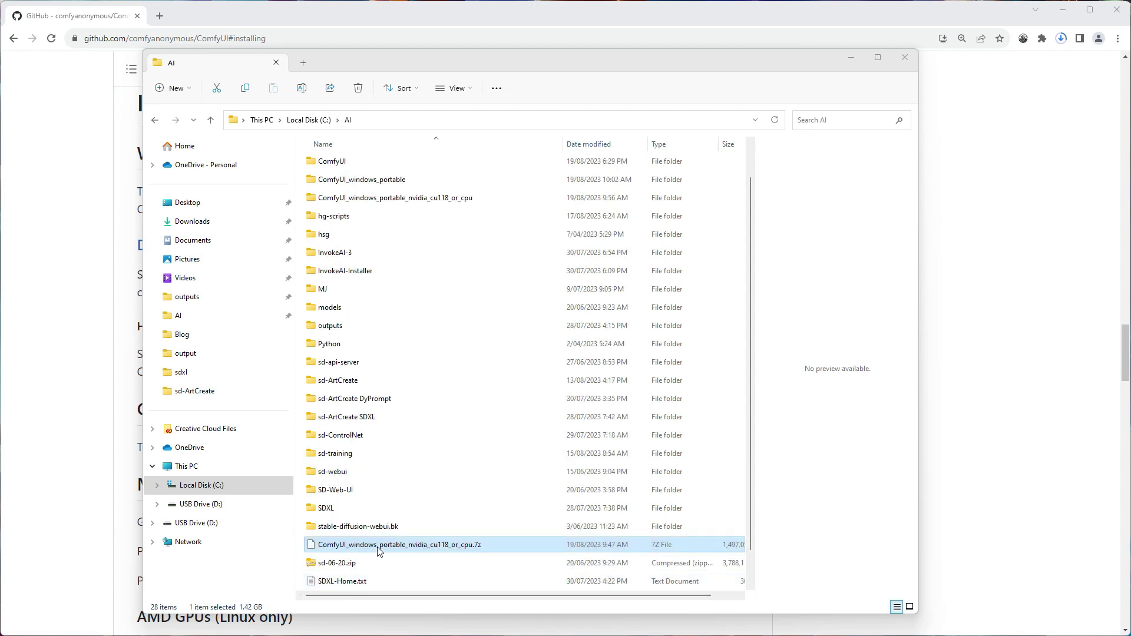
right_click(430, 550)
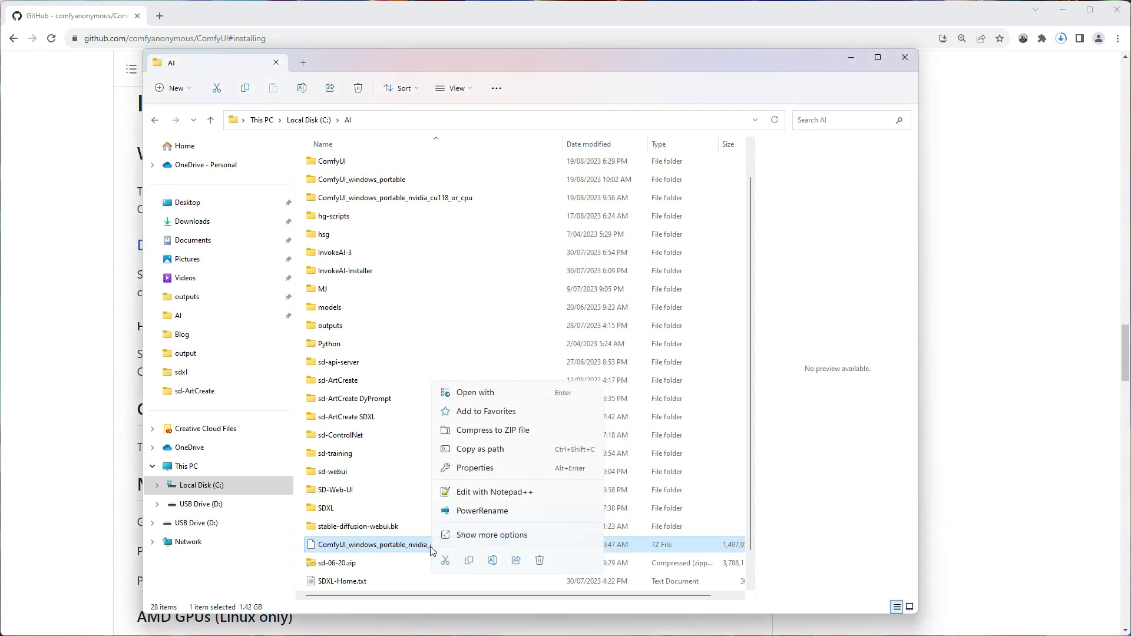
click(502, 535)
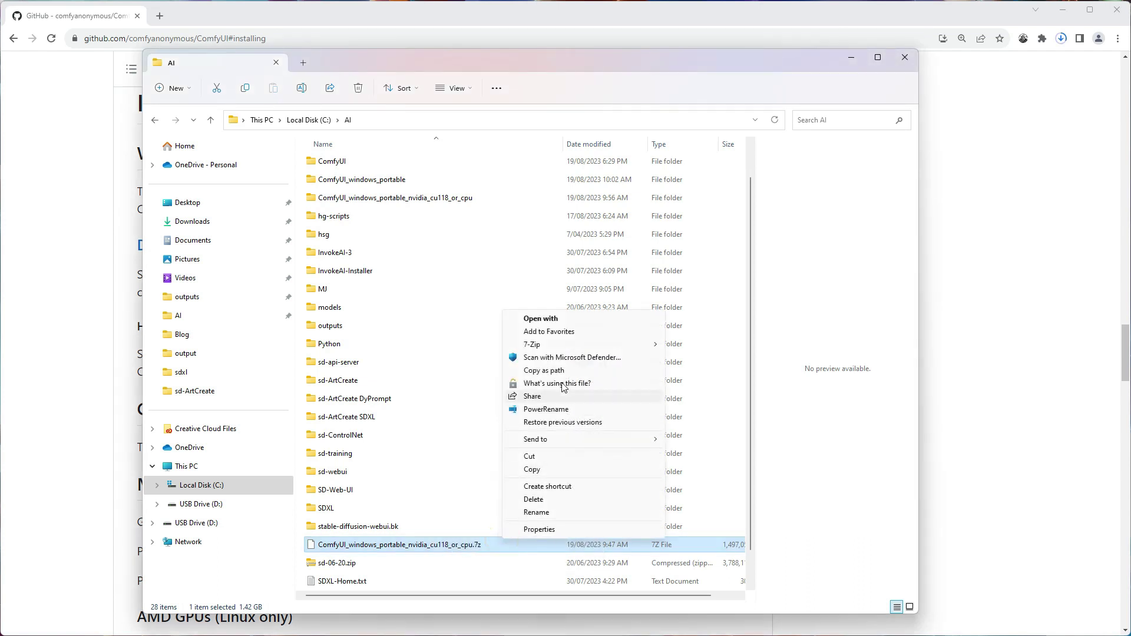
mouse_move(587, 349)
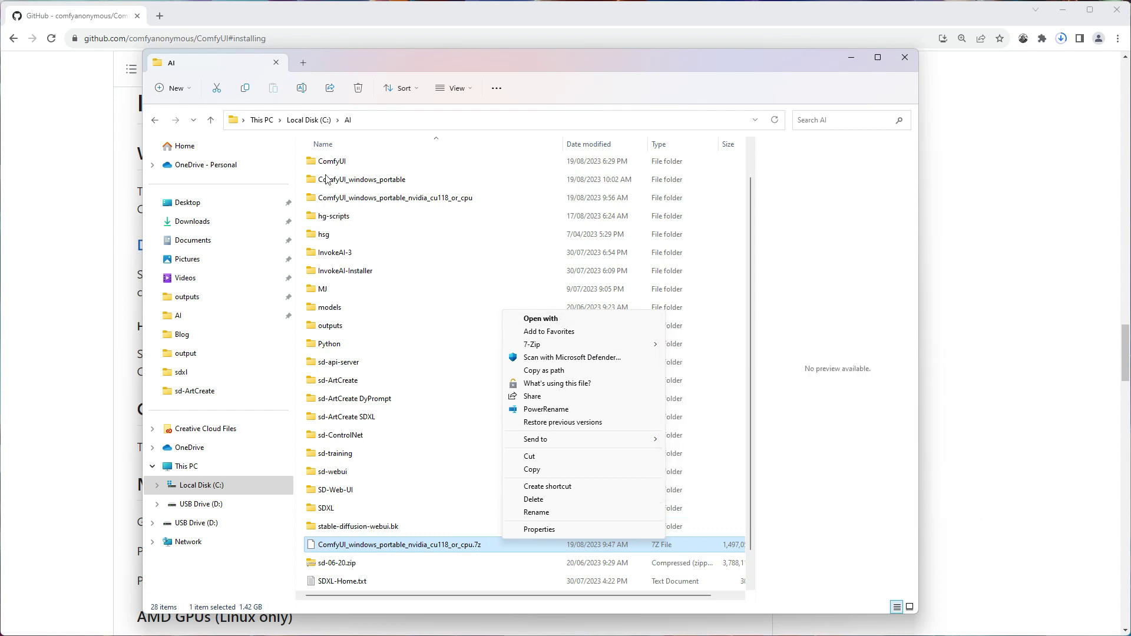
click(678, 377)
double_click(524, 190)
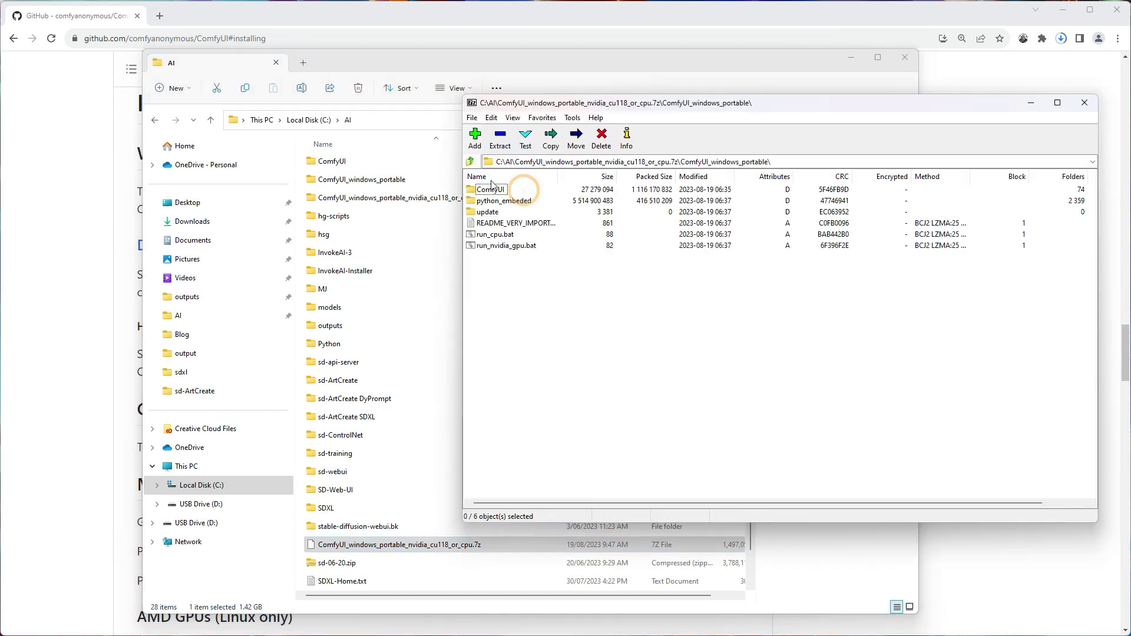
Extract all contents of the archive's ComfyUI_windows_portable folder into C:\AI\ComfyUI and close the archive
double_click(328, 161)
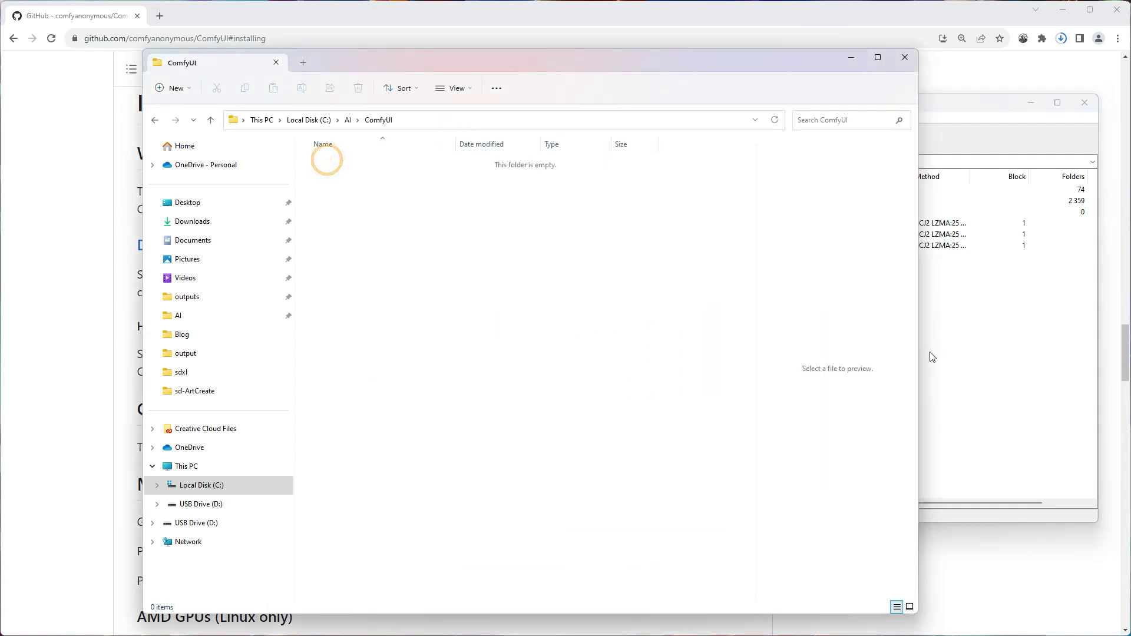
click(1009, 363)
drag(530, 290, 324, 176)
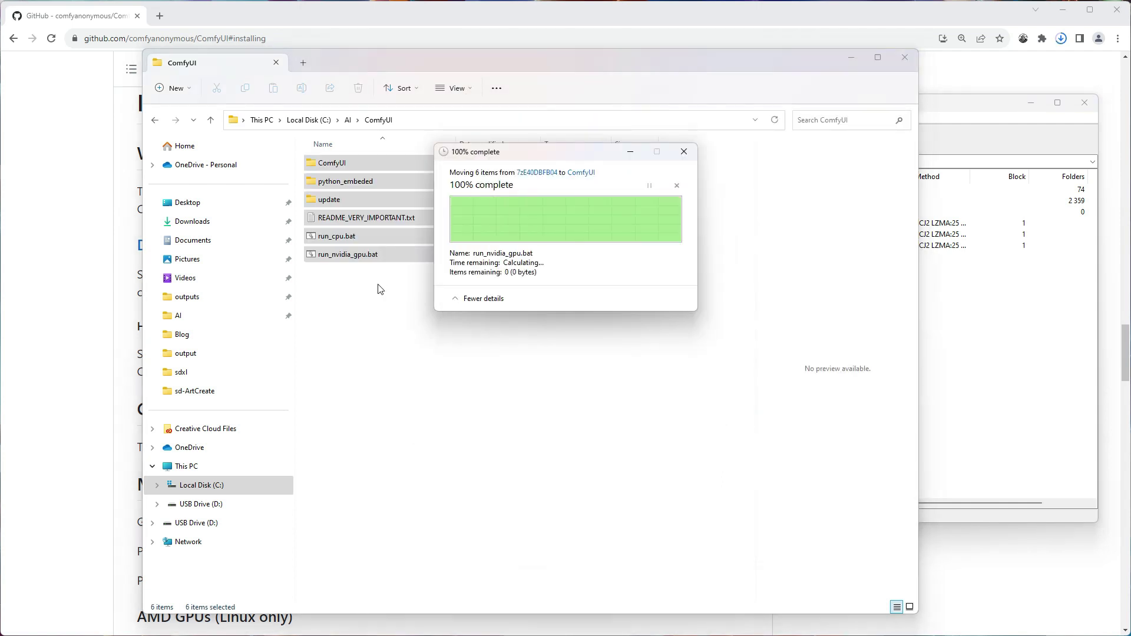
click(380, 289)
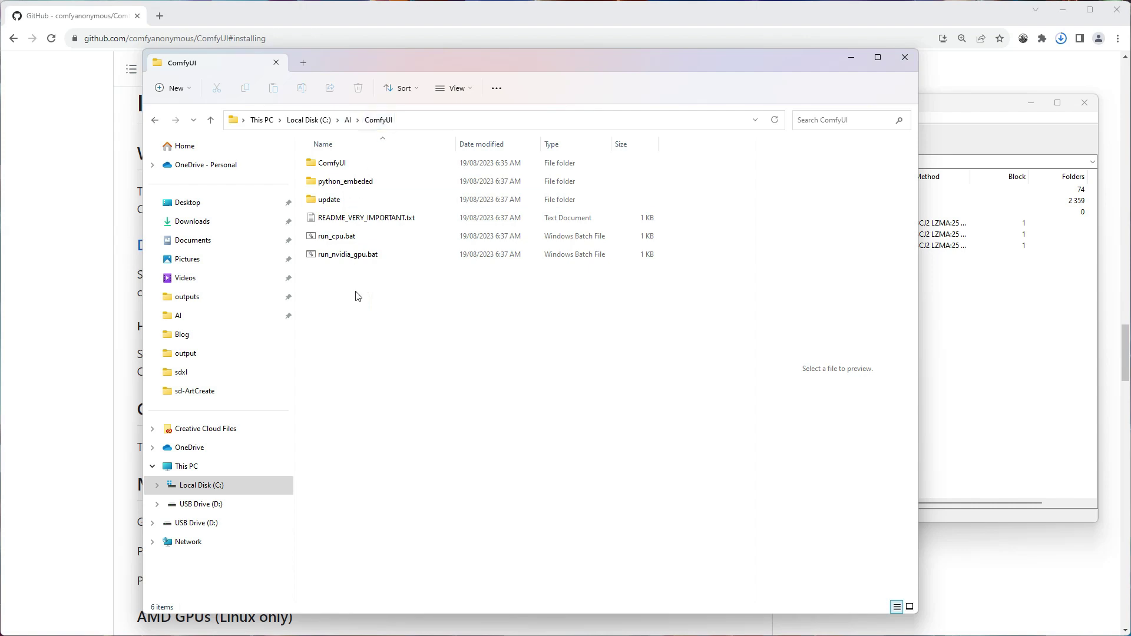
click(1085, 102)
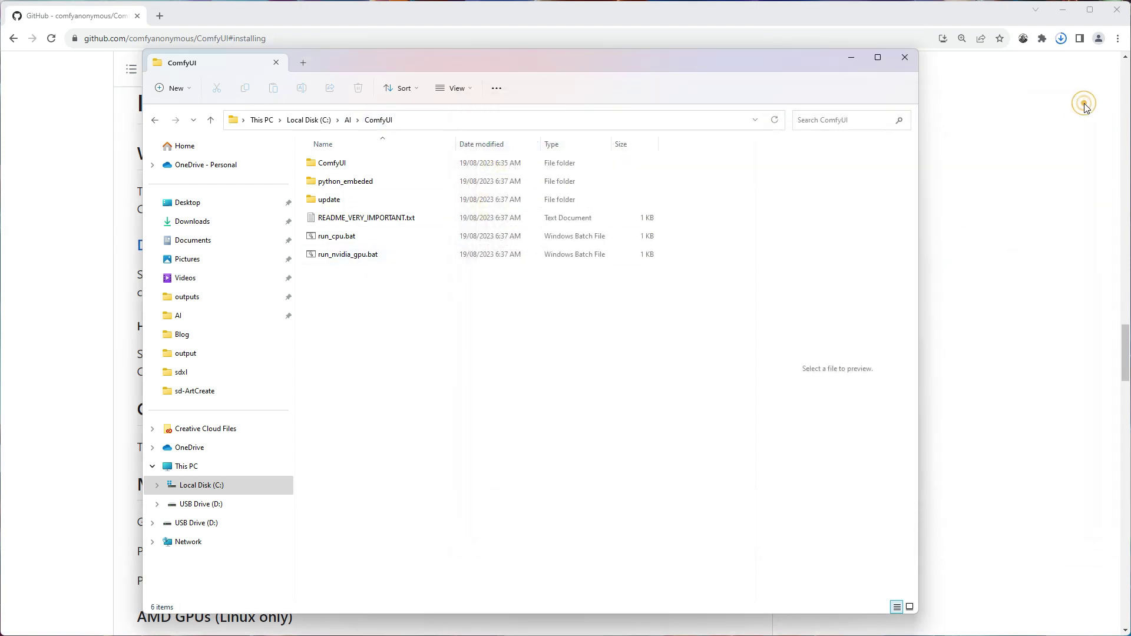
Open README_VERY_IMPORTANT.txt and read the instructions for running ComfyUI on an NVIDIA GPU
click(343, 218)
double_click(343, 219)
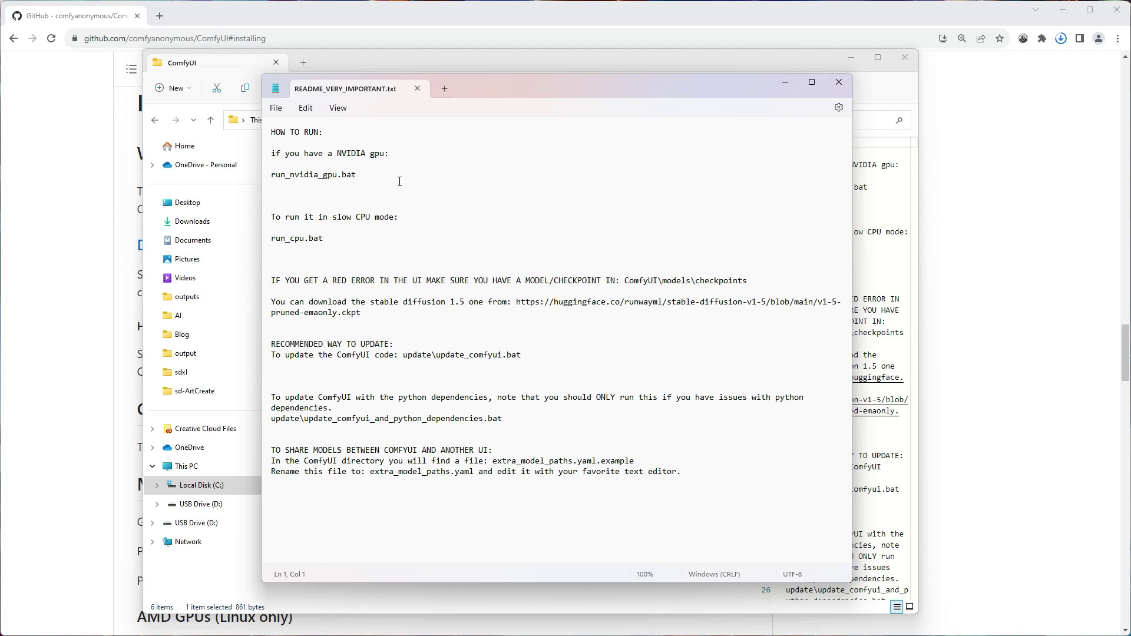
drag(366, 176, 262, 180)
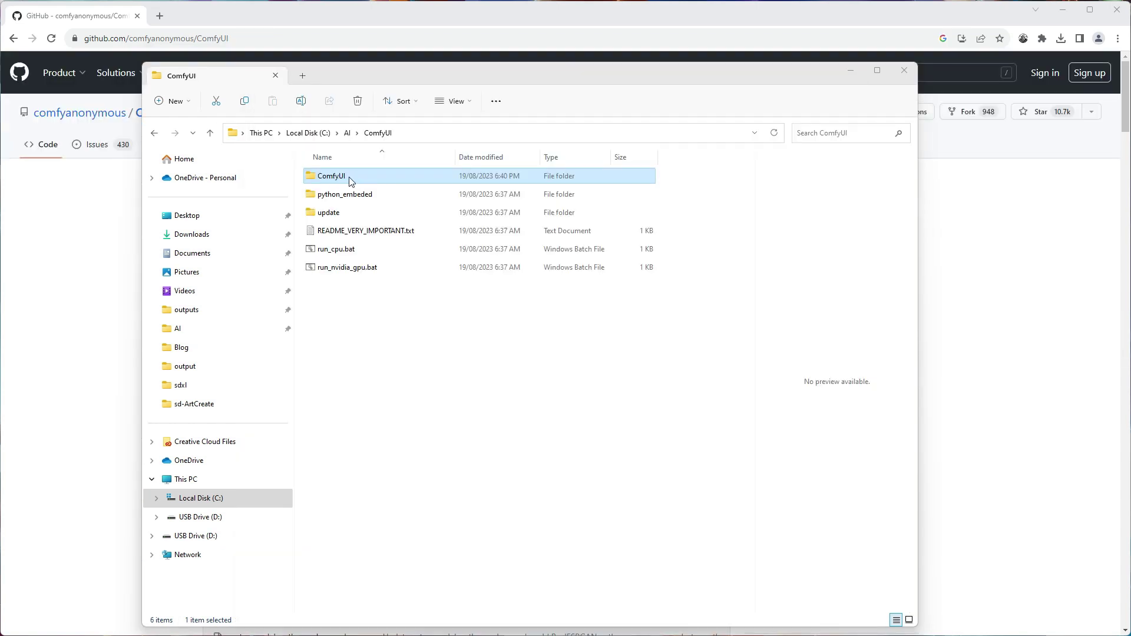
Look into the models\checkpoints folder of the inner ComfyUI folder and return to the inner ComfyUI folder
double_click(348, 181)
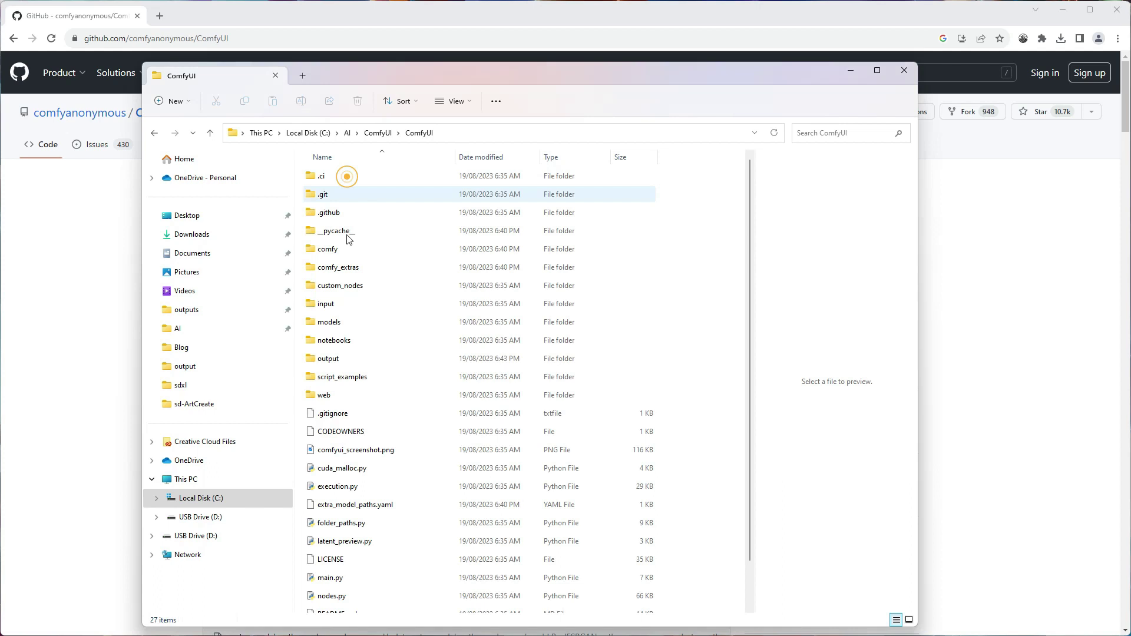
double_click(344, 329)
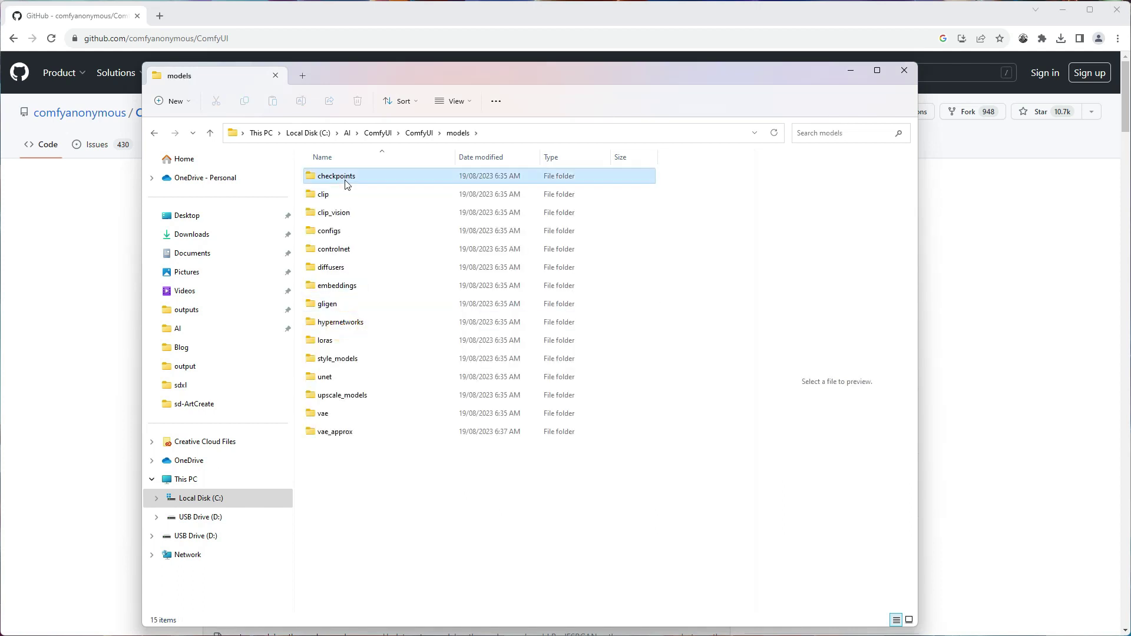
double_click(347, 178)
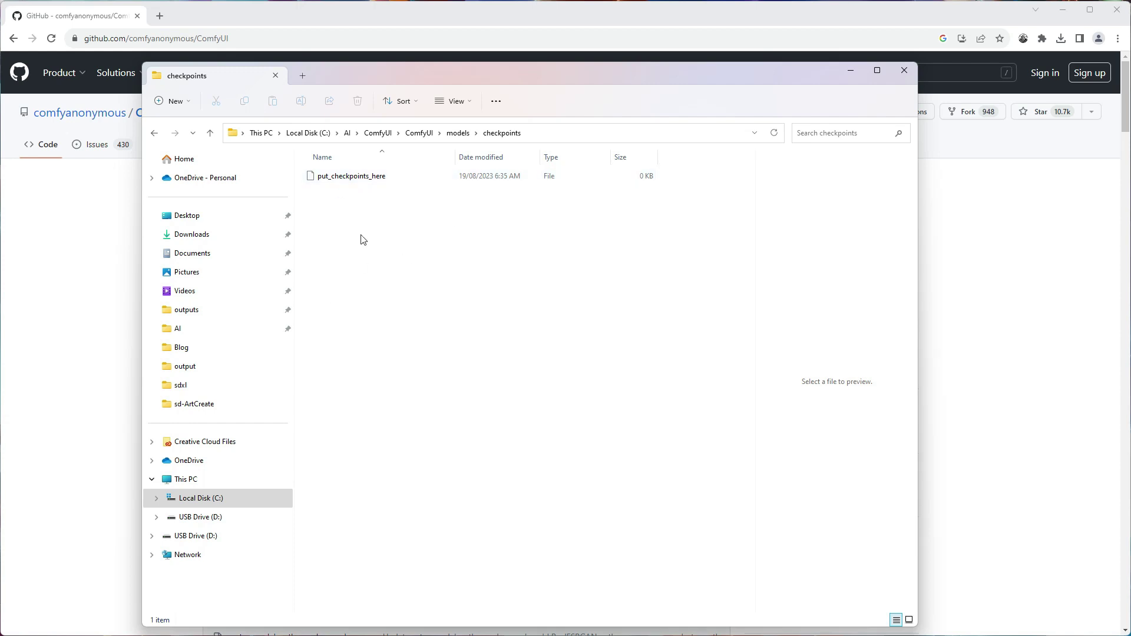
key(alt+Left)
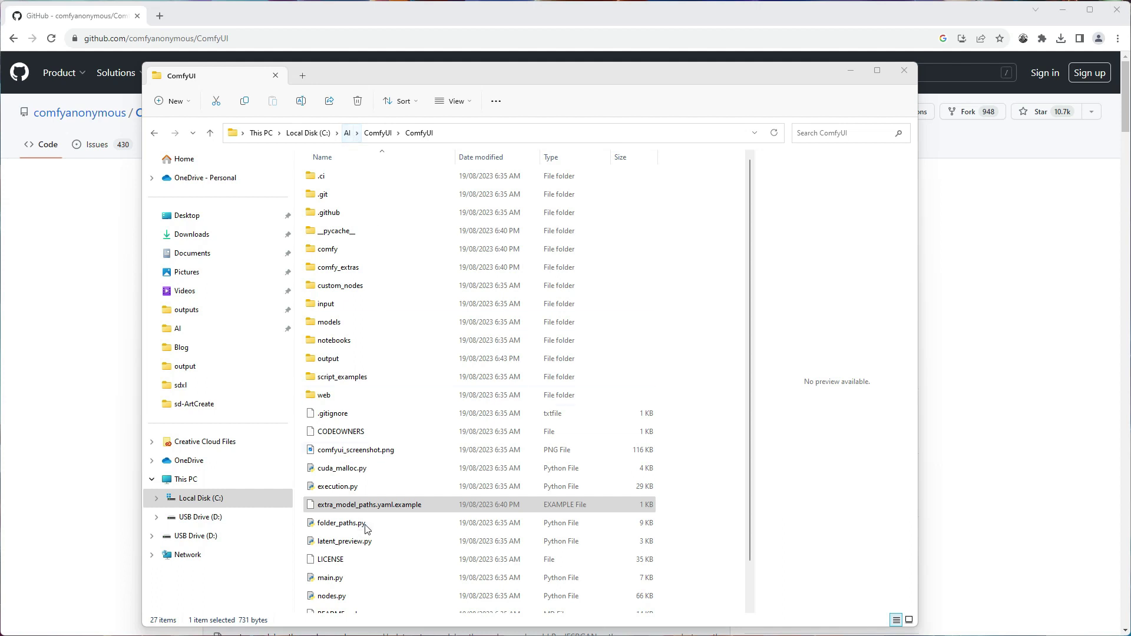
Rename extra_model_paths.yaml.example to extra_model_paths.yaml, accepting the extension change
click(352, 509)
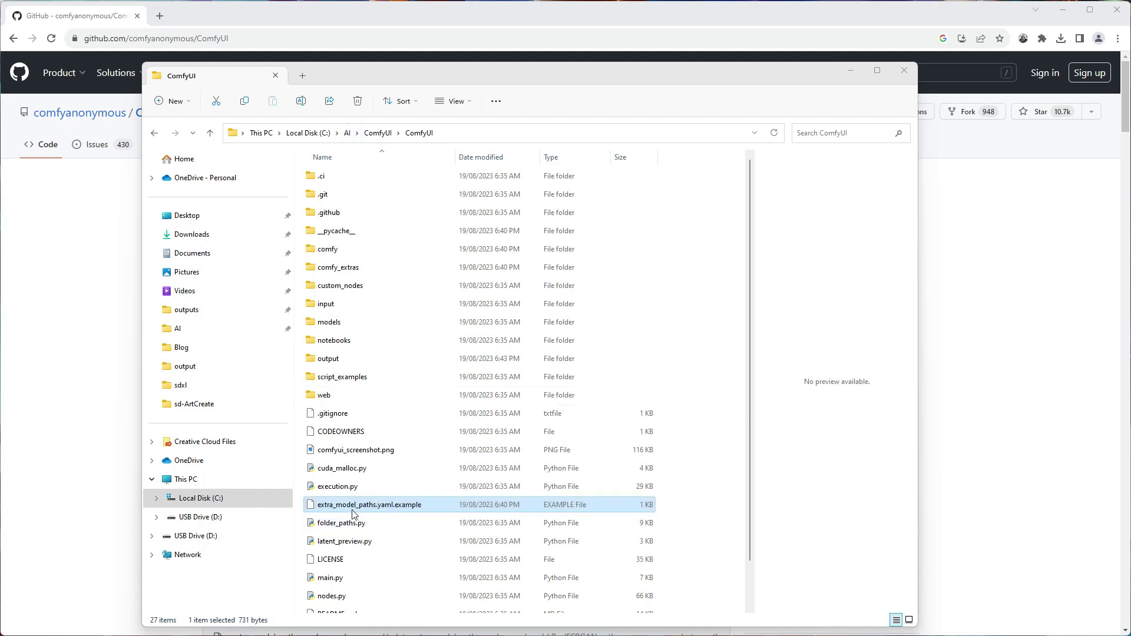
click(397, 510)
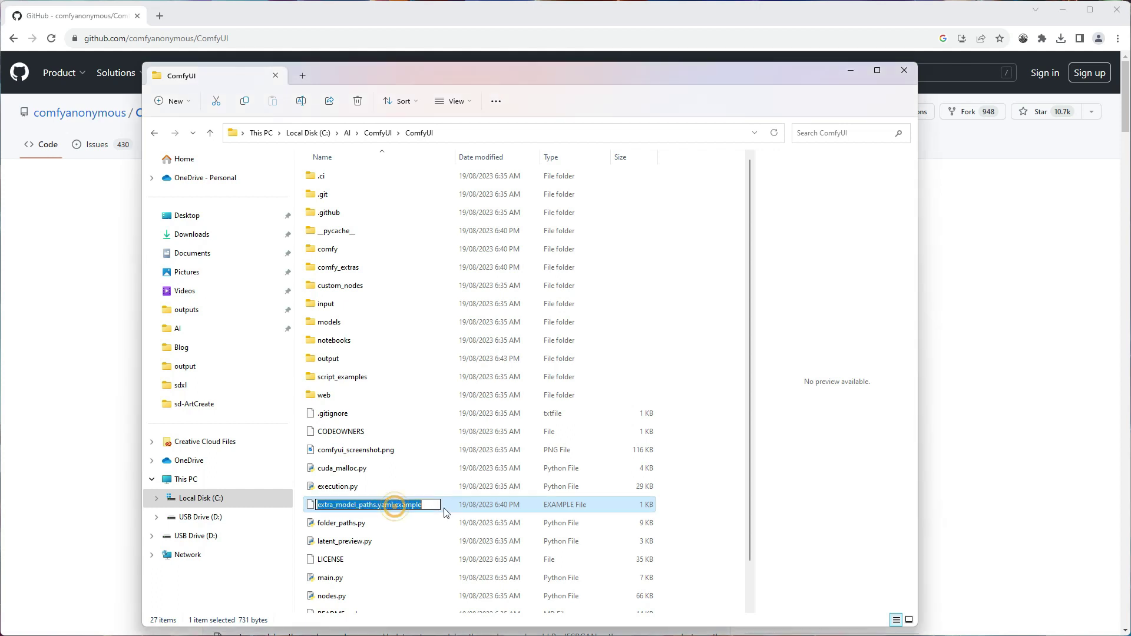
click(426, 508)
drag(426, 508, 393, 509)
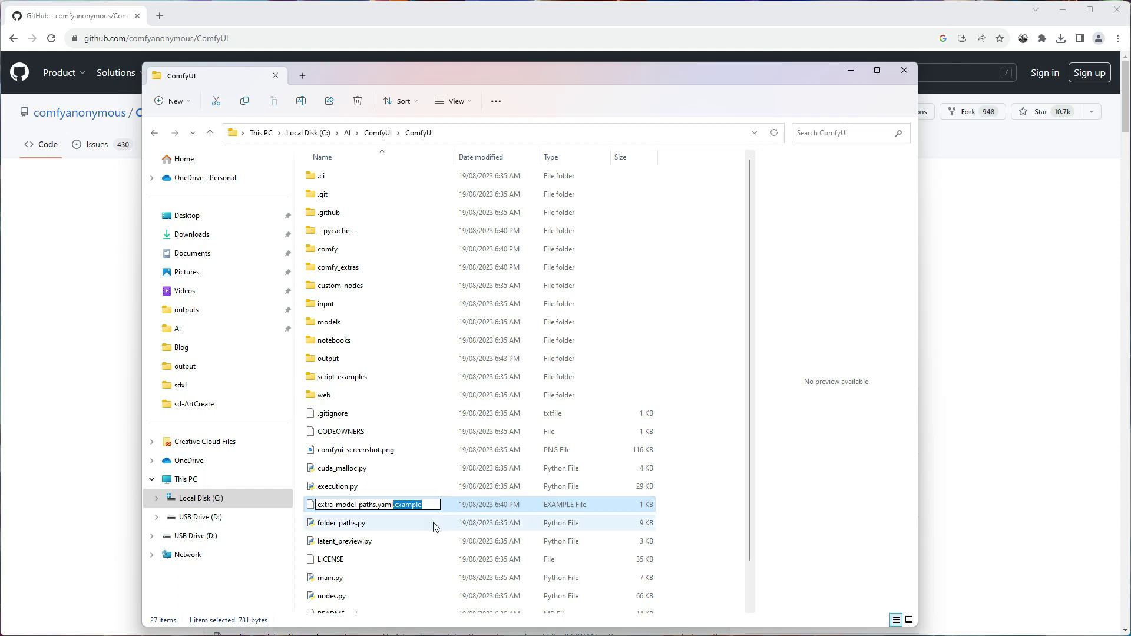
key(BackSpace)
key(Return)
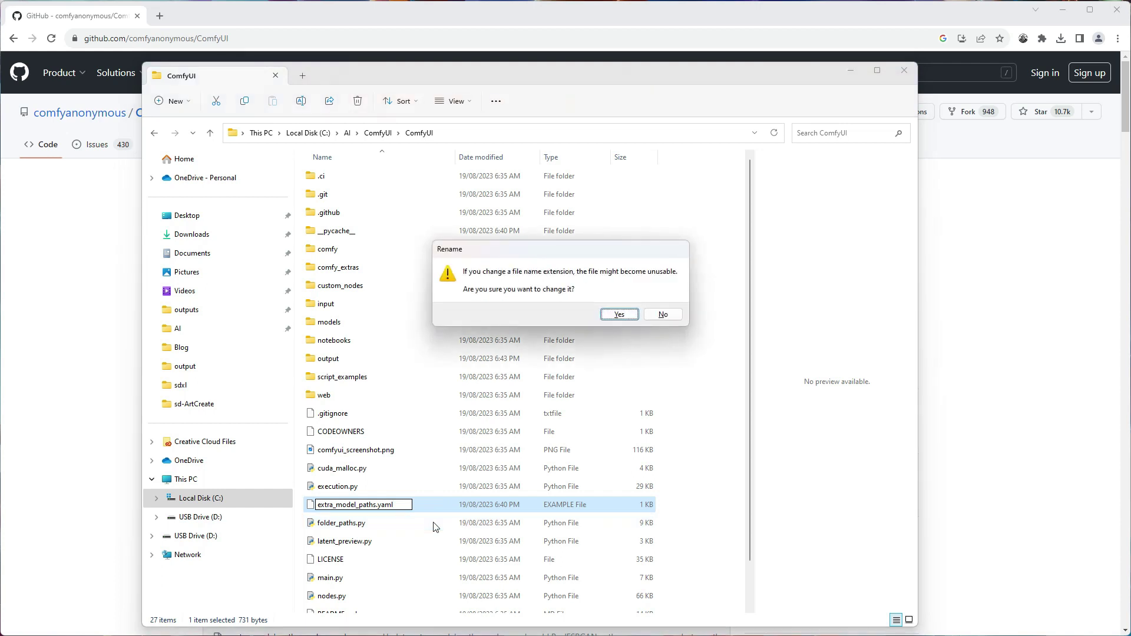
click(619, 314)
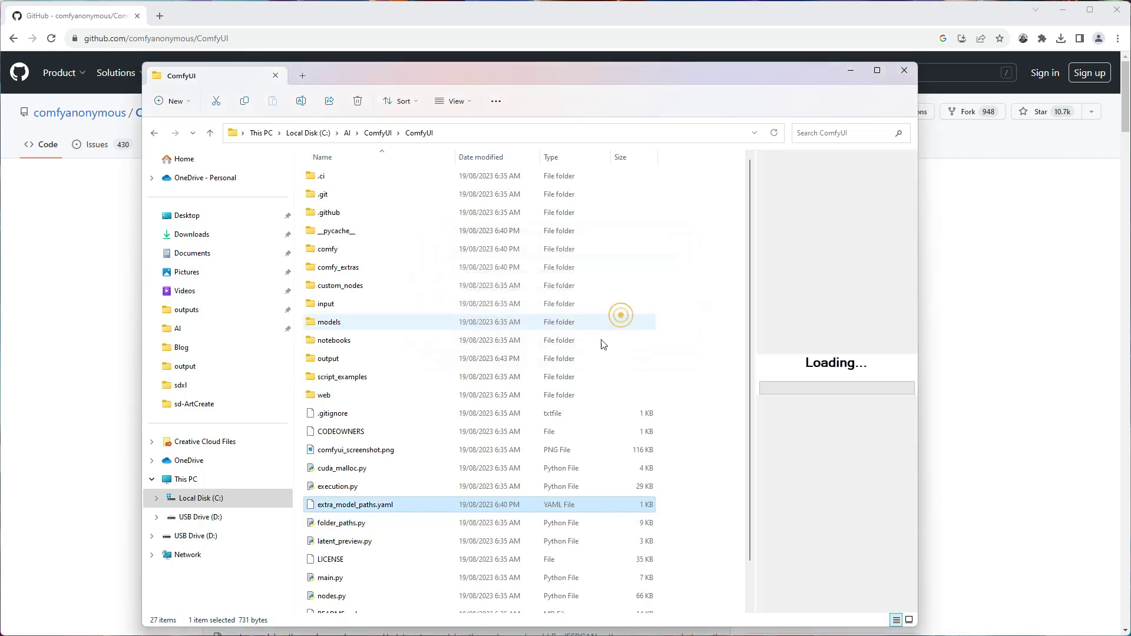
Open extra_model_paths.yaml in Notepad with enlarged text and examine the base_path and checkpoints entries
right_click(378, 508)
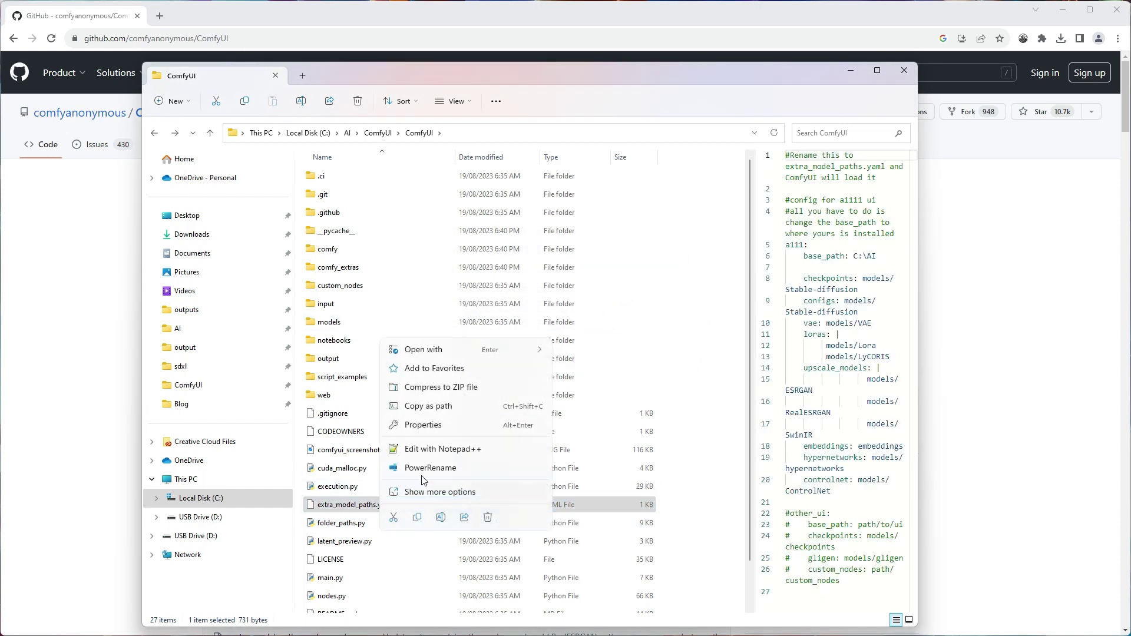
mouse_move(446, 351)
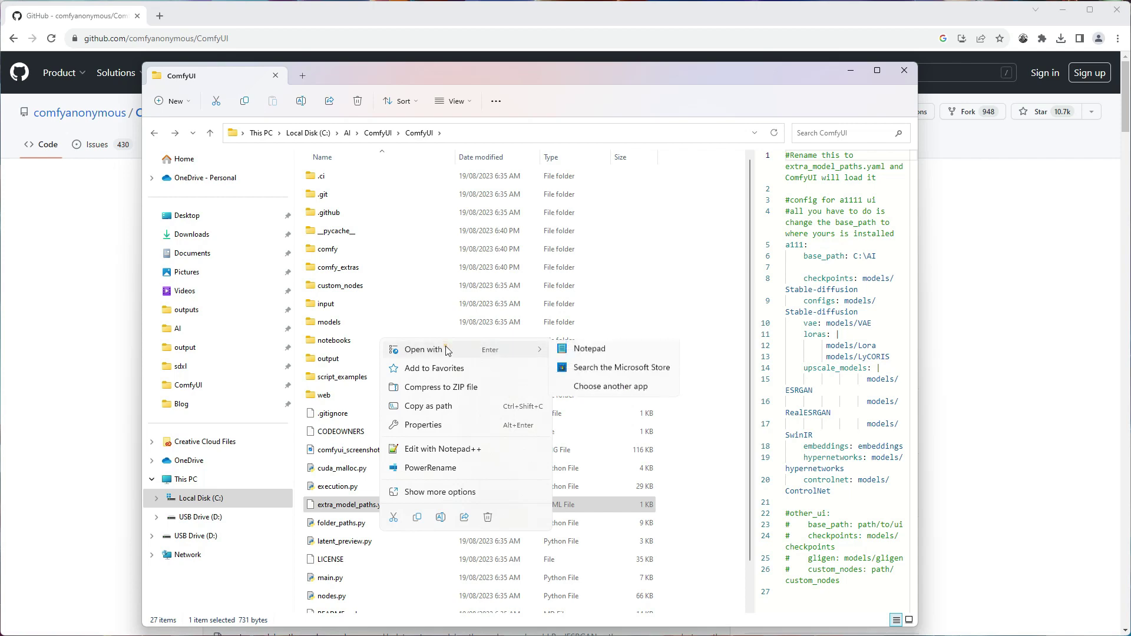
click(589, 352)
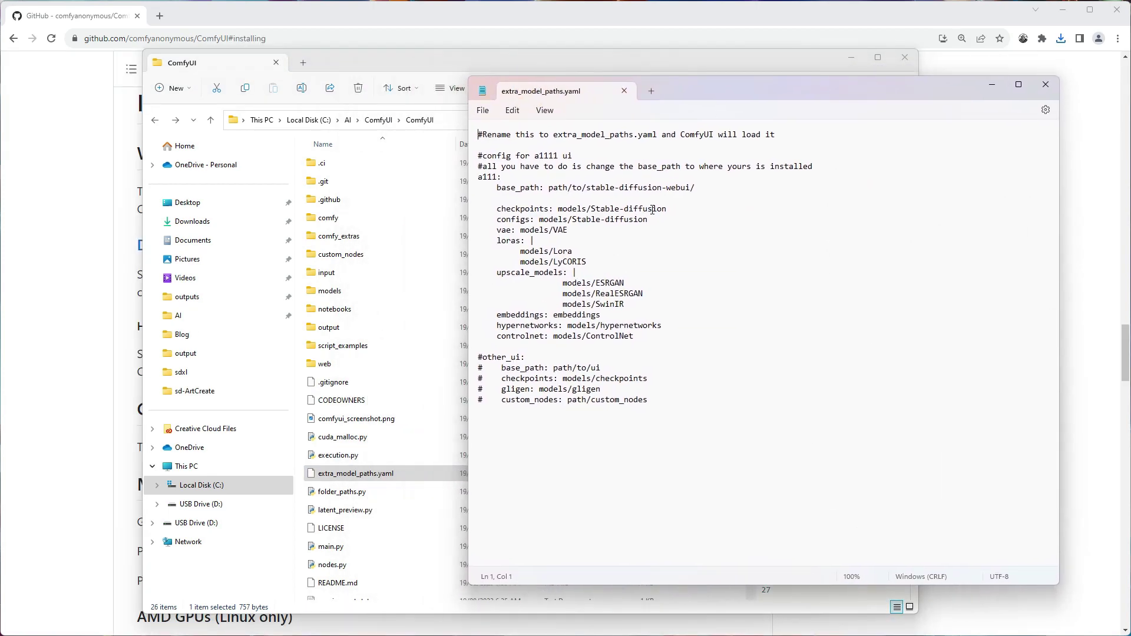
scroll(652, 209, up, 4)
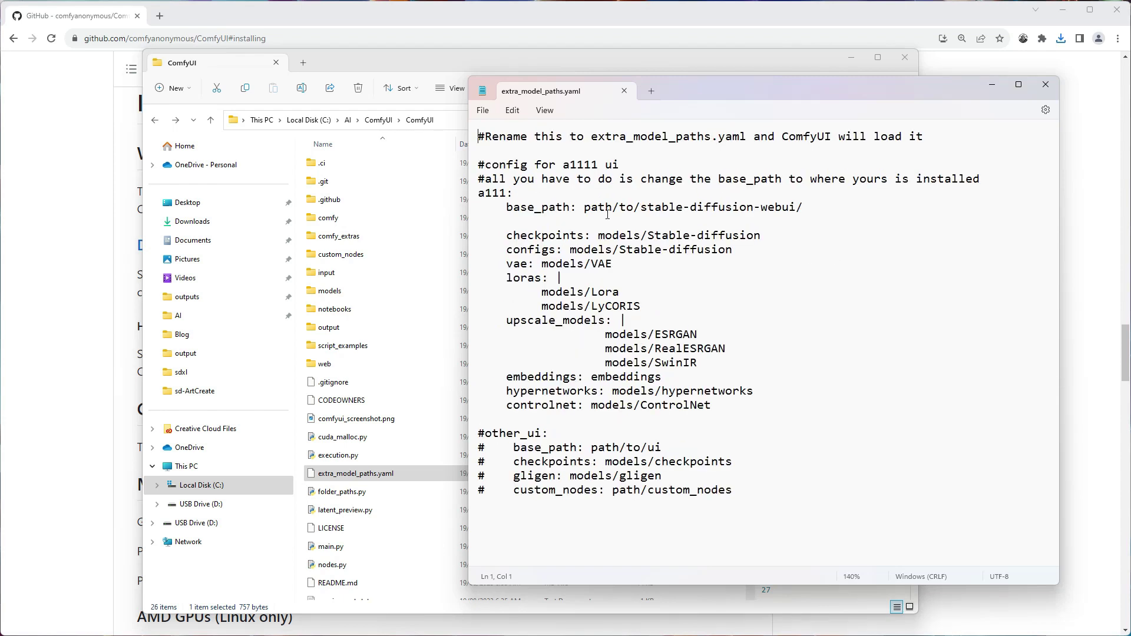
drag(585, 207, 811, 207)
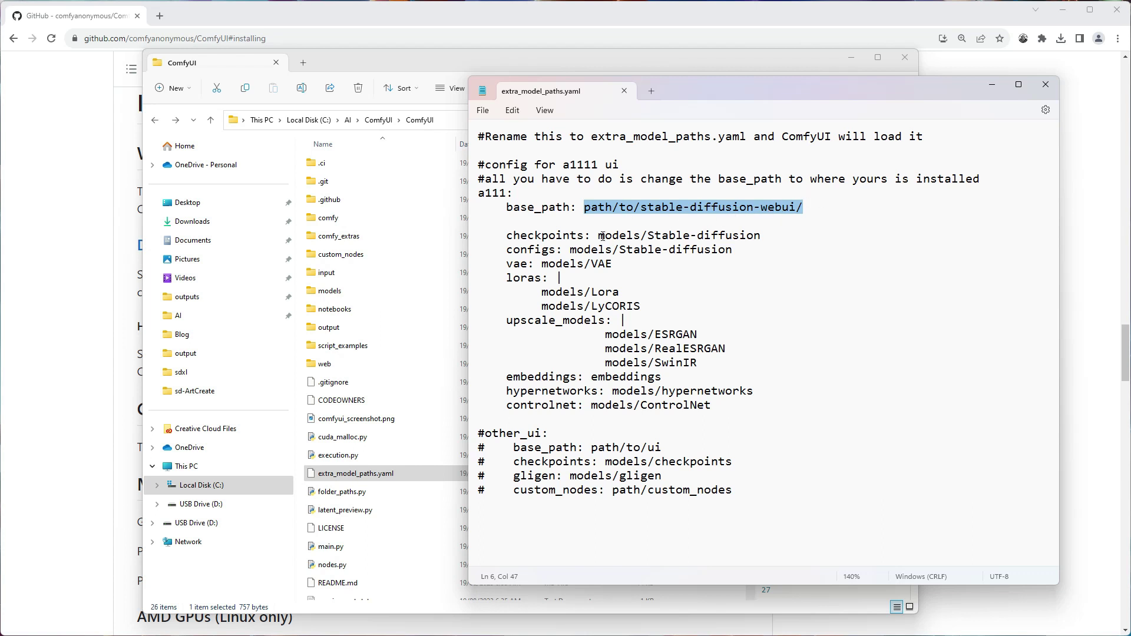
drag(599, 235, 640, 235)
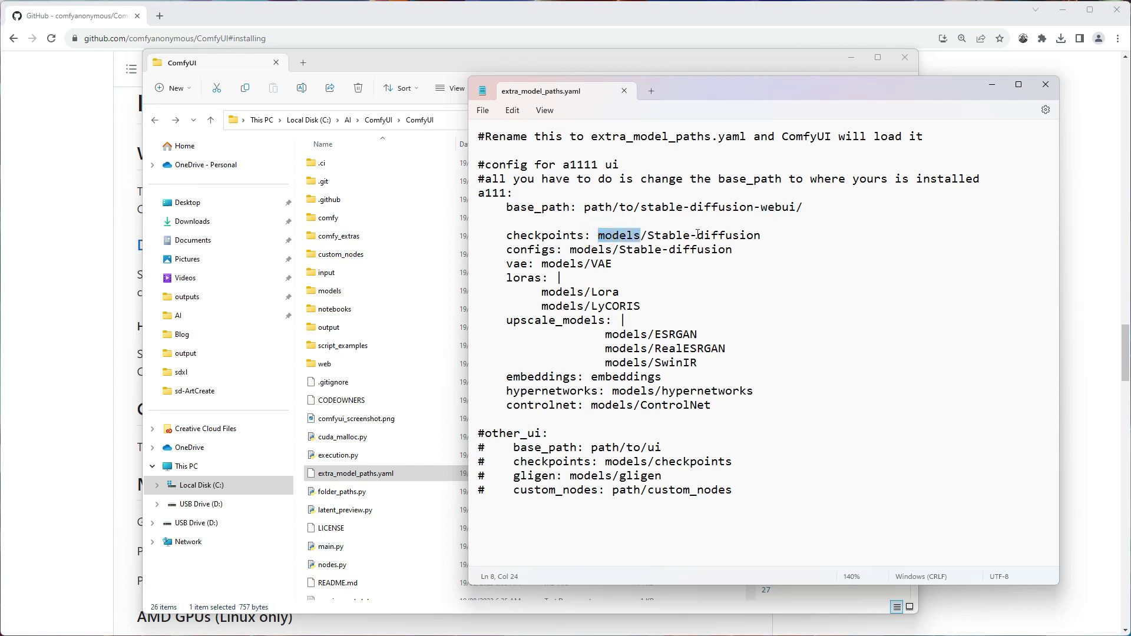
Open the shared models folder in C:\AI to check its subfolders against the configured model paths
click(347, 120)
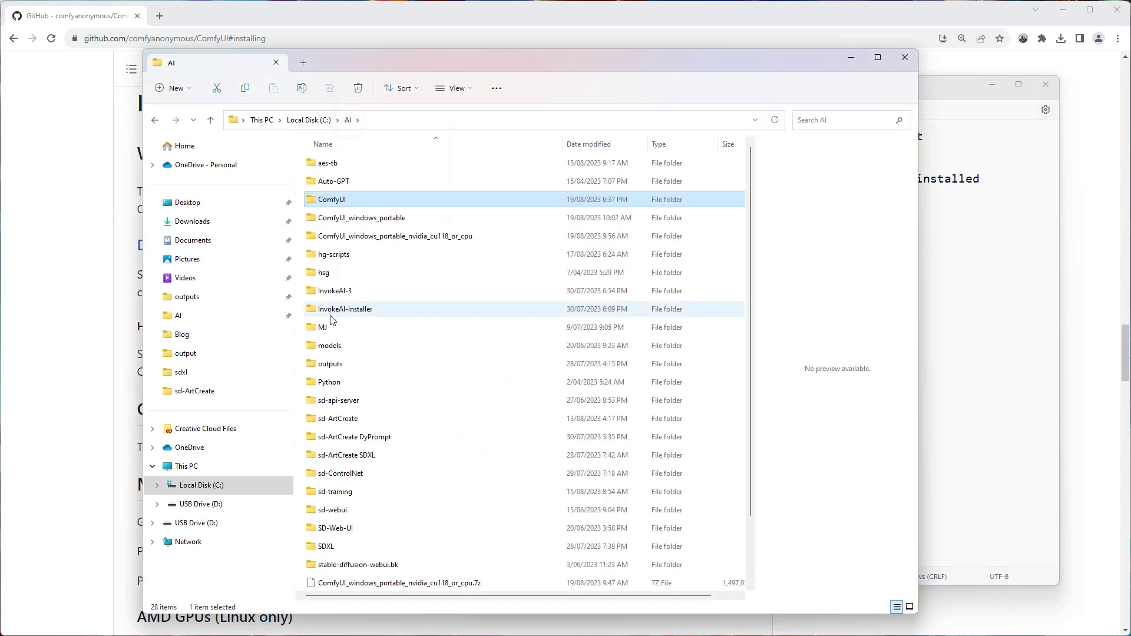
double_click(329, 346)
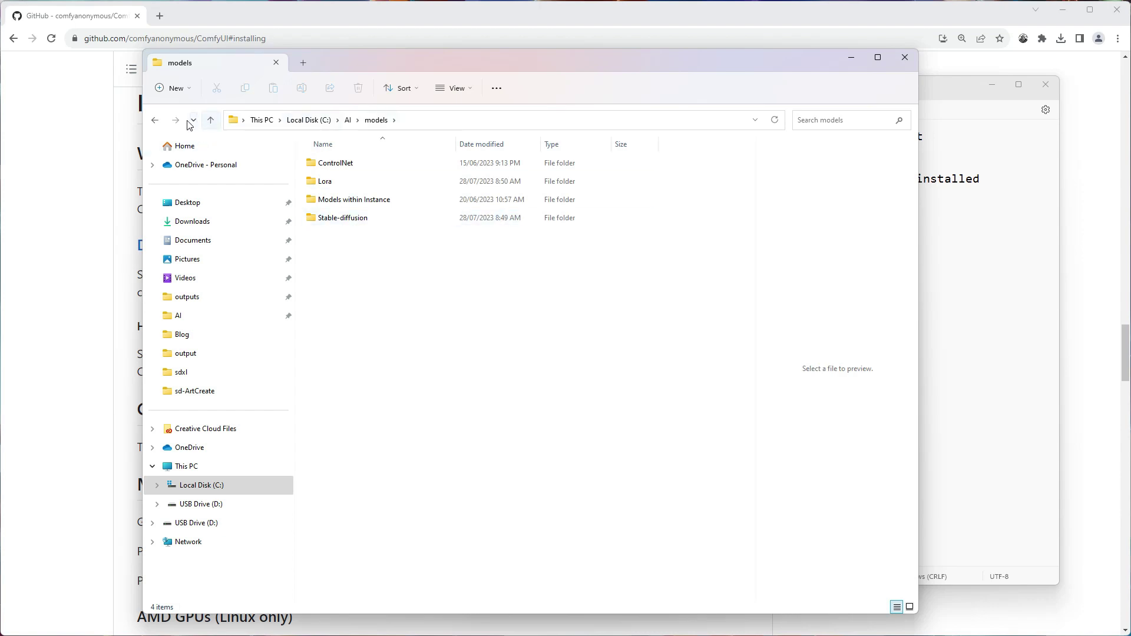
Set base_path in extra_model_paths.yaml to the copied path of the AI folder, C:\AI, and close Notepad, saving the changes
click(210, 119)
click(383, 123)
key(ctrl+c)
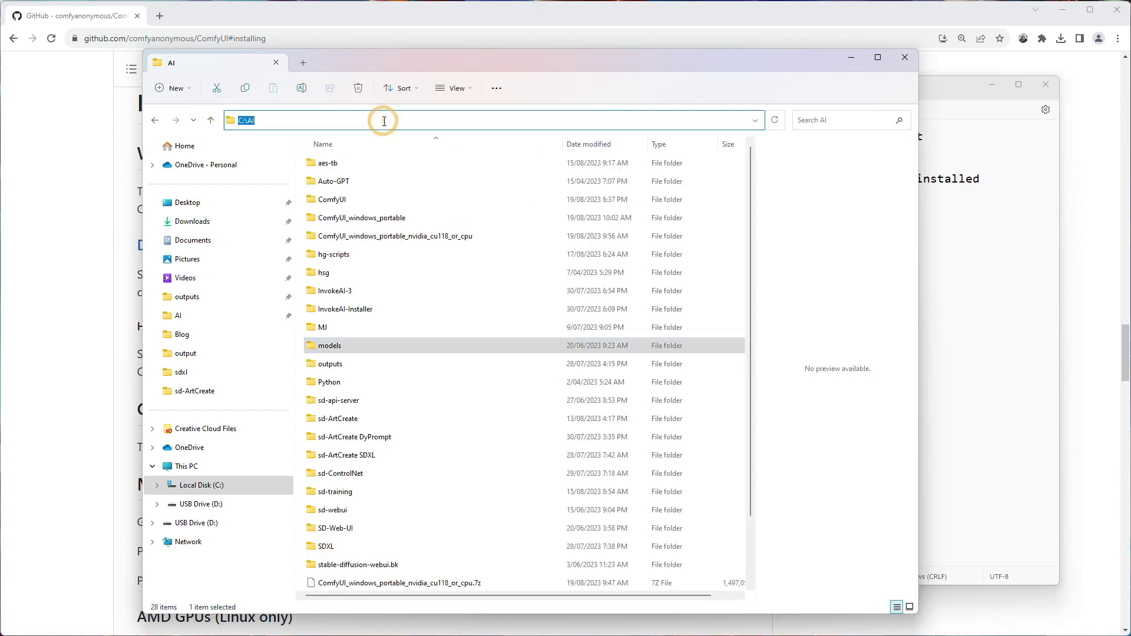
click(996, 270)
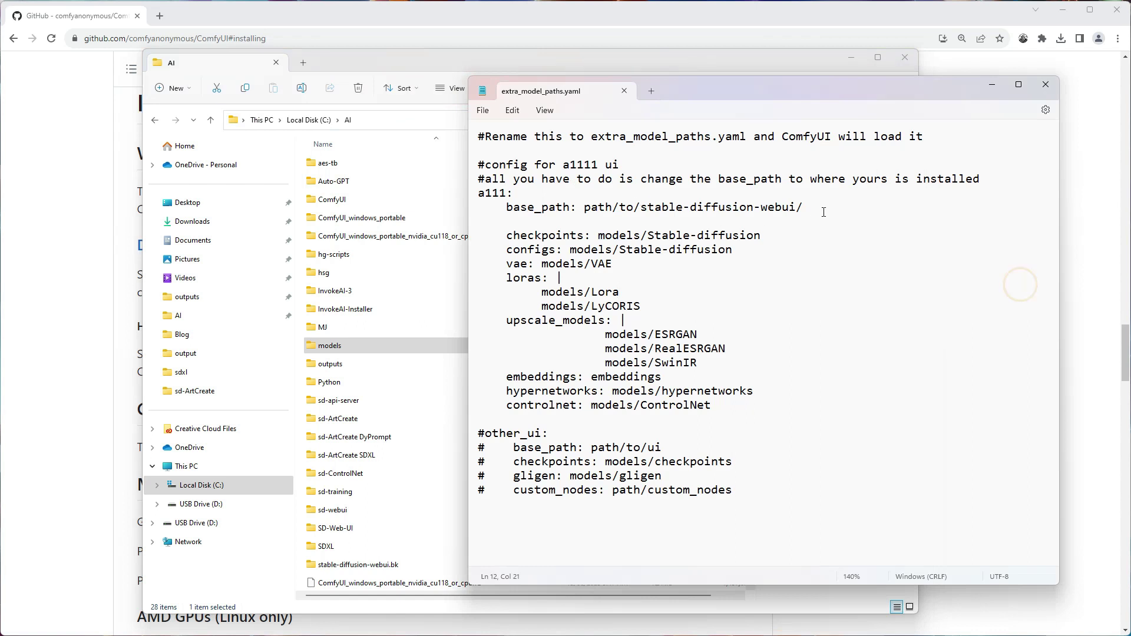
drag(822, 210, 584, 210)
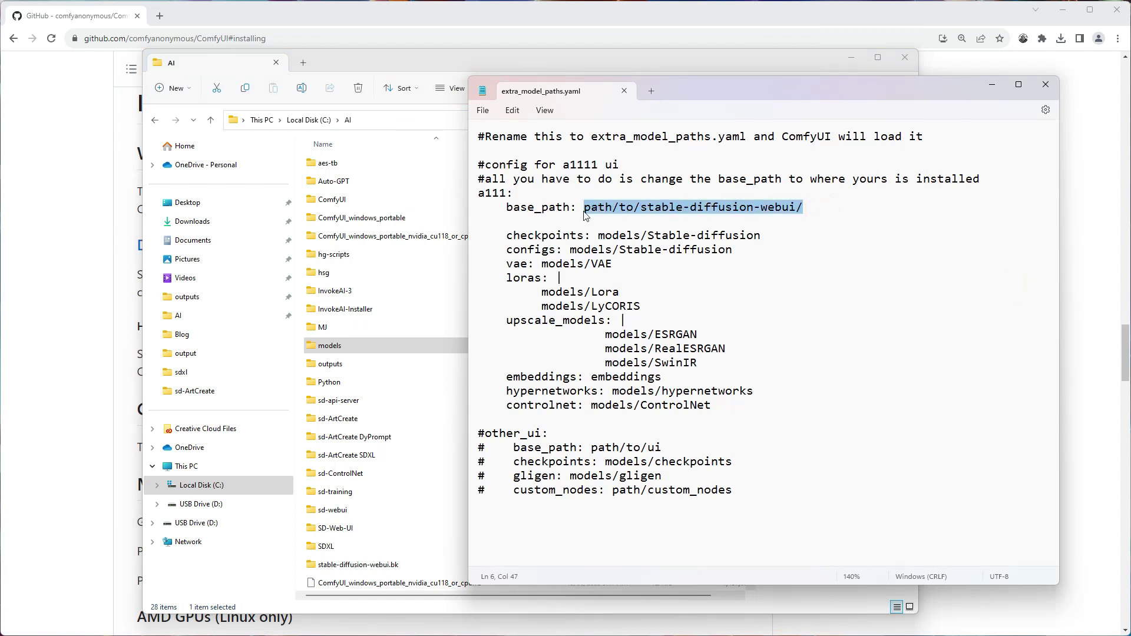
key(ctrl+v)
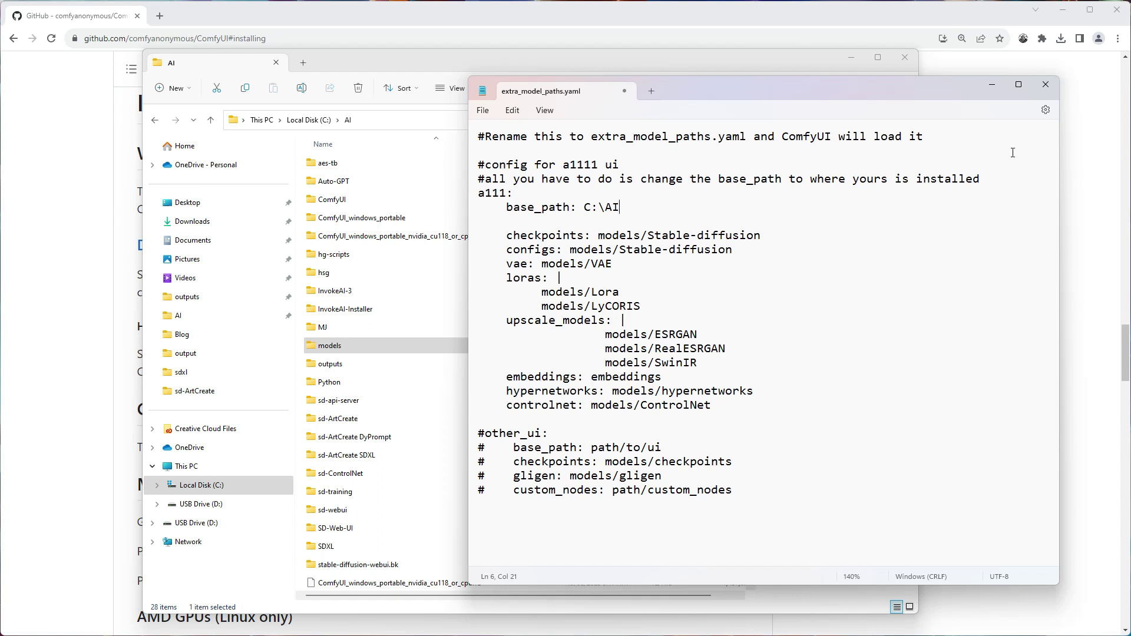
click(1046, 86)
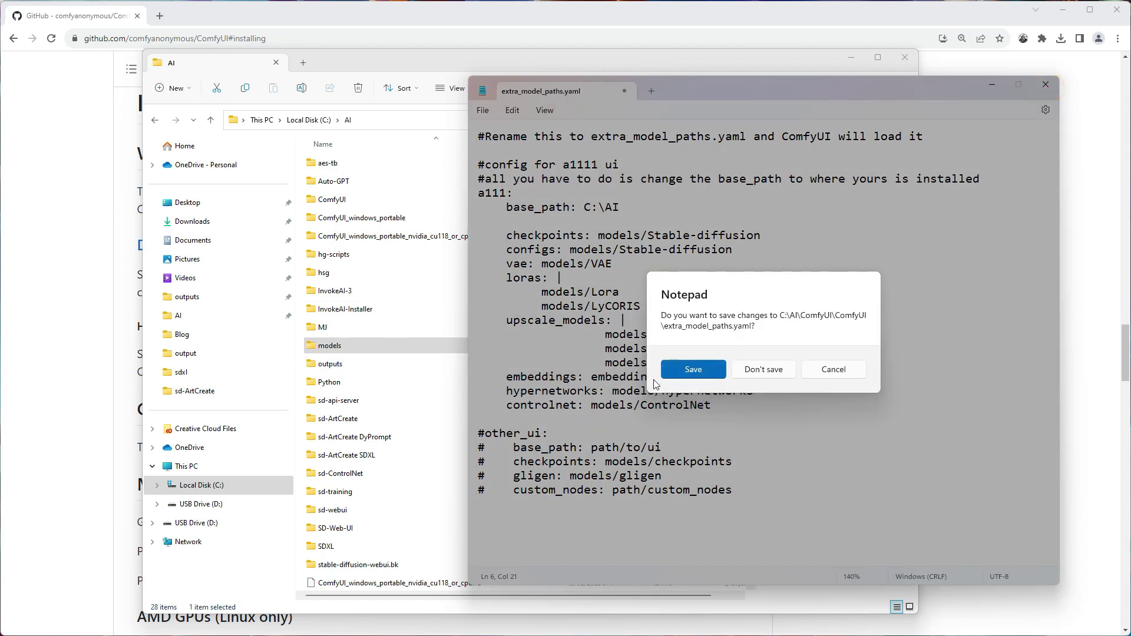
key(Return)
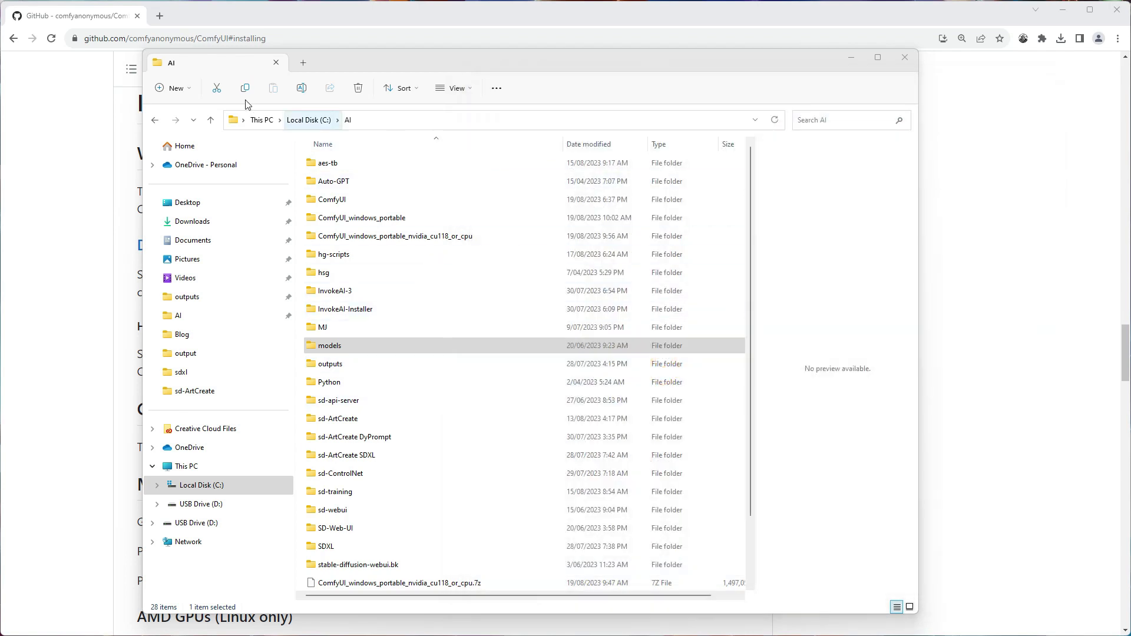
Launch run_nvidia_gpu.bat from the C:\AI\ComfyUI folder, bring its terminal window fully into view, and switch to the ComfyUI page in Chrome
double_click(355, 202)
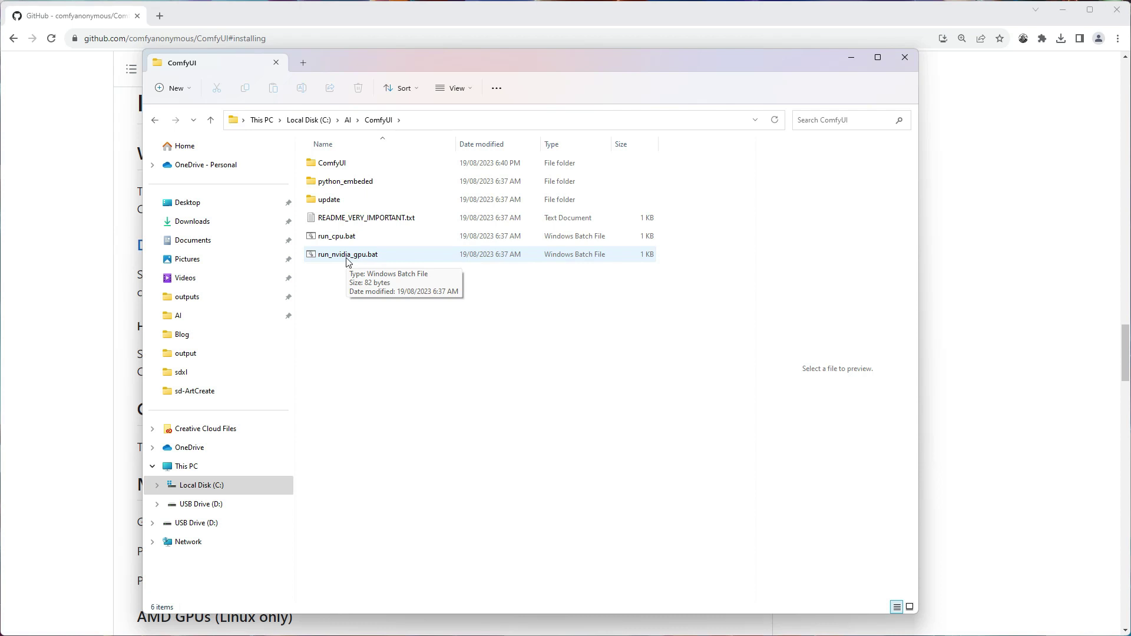
double_click(347, 257)
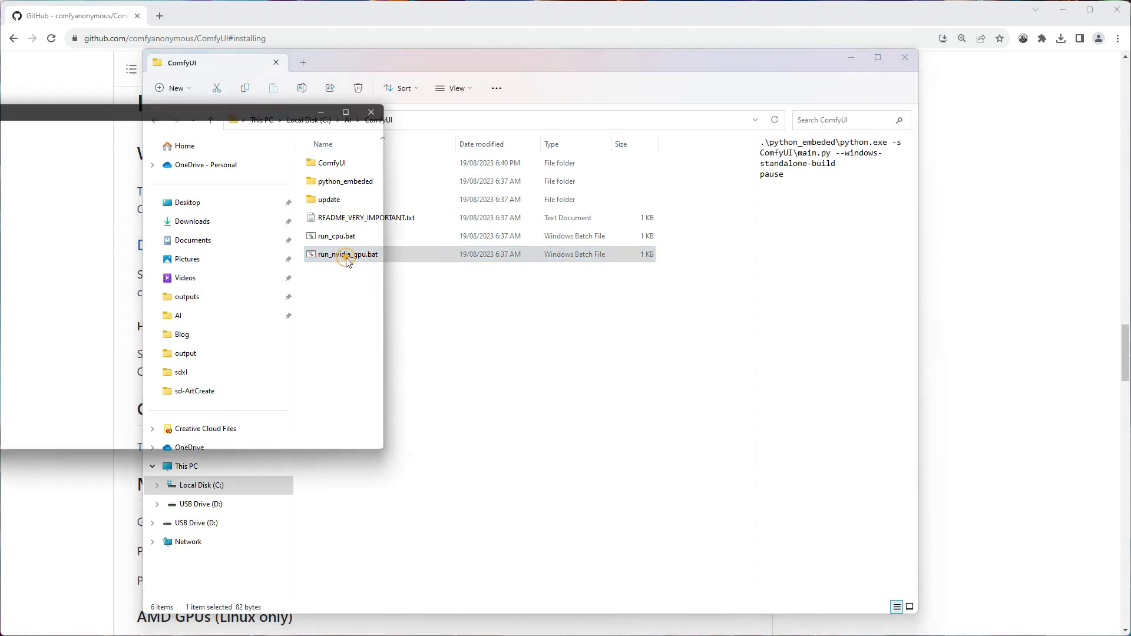
drag(117, 112, 491, 111)
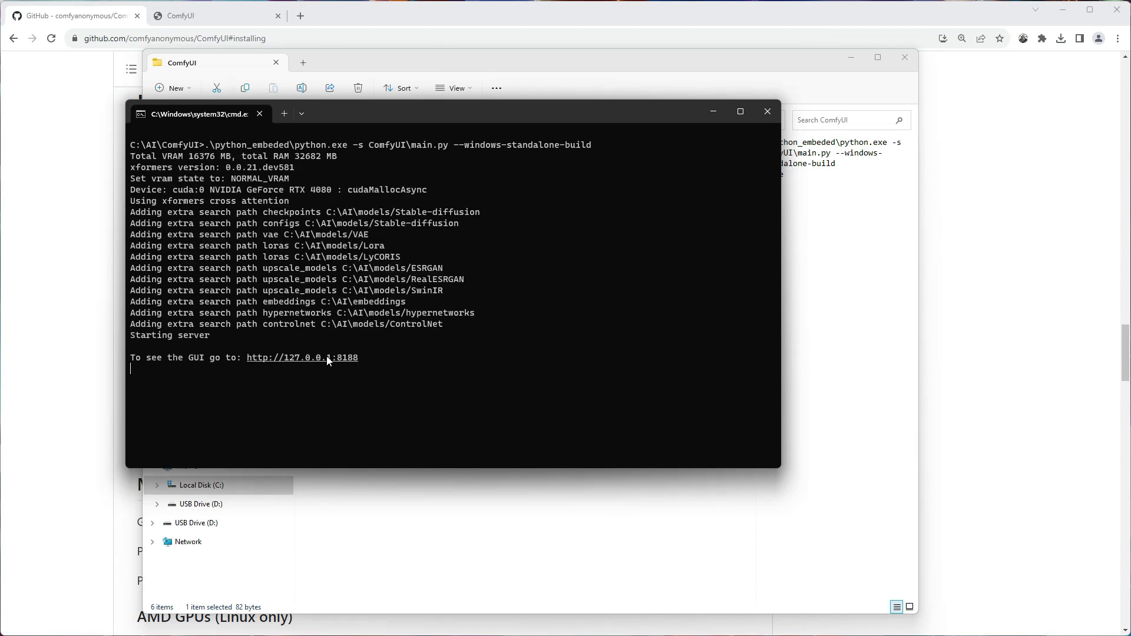
click(235, 16)
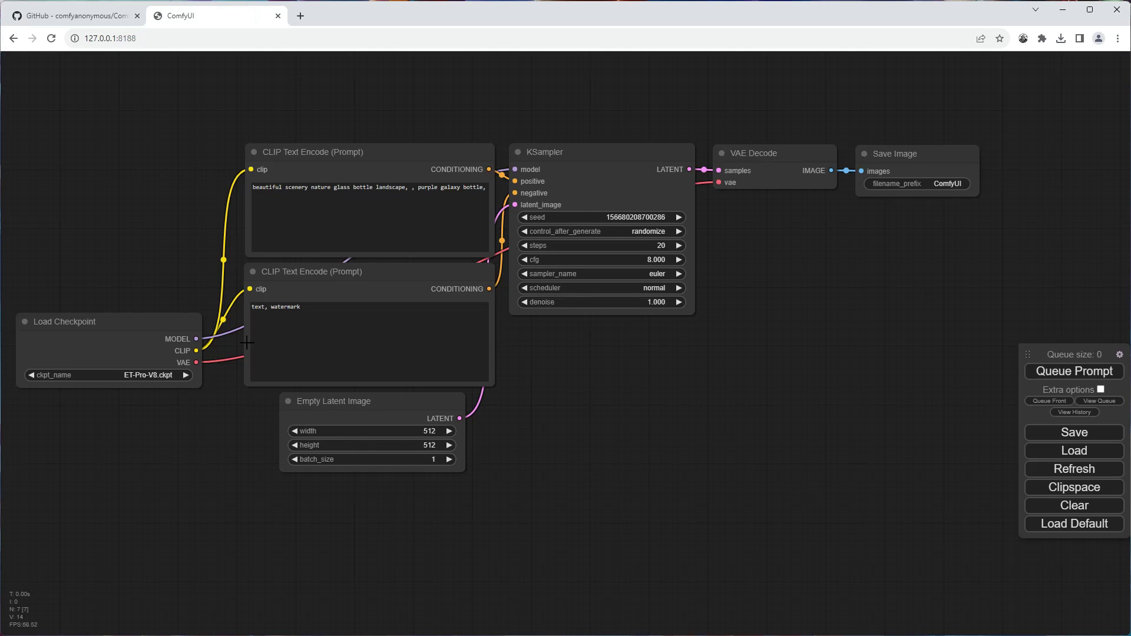
Load the deliberate_v2.safetensors checkpoint in the Load Checkpoint node and queue the default prompt
click(293, 187)
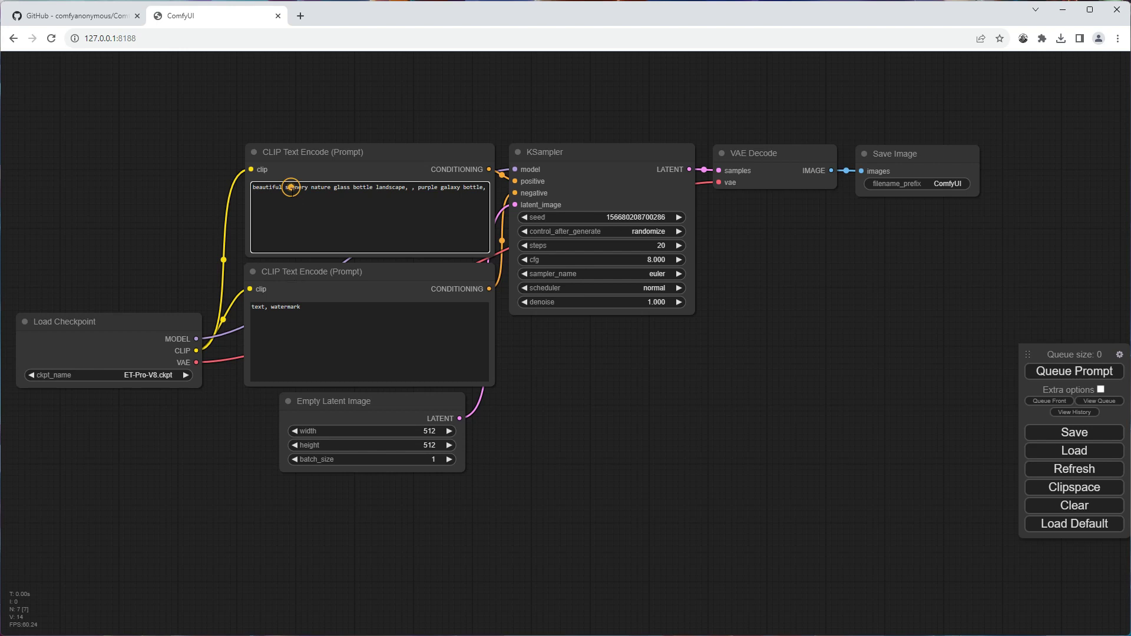
click(297, 314)
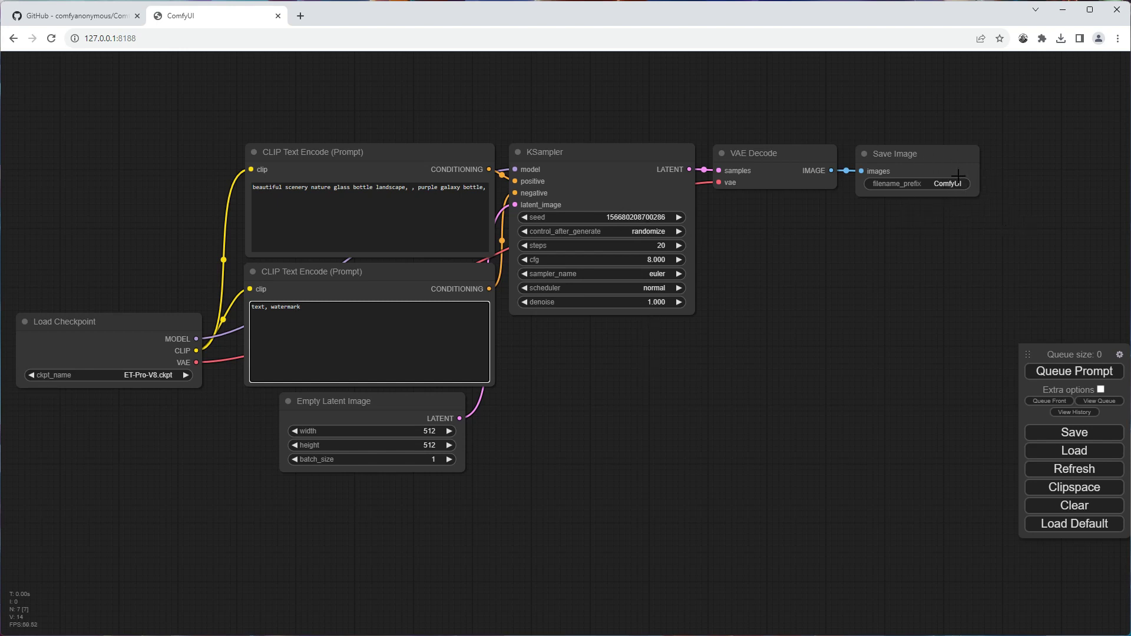
click(133, 375)
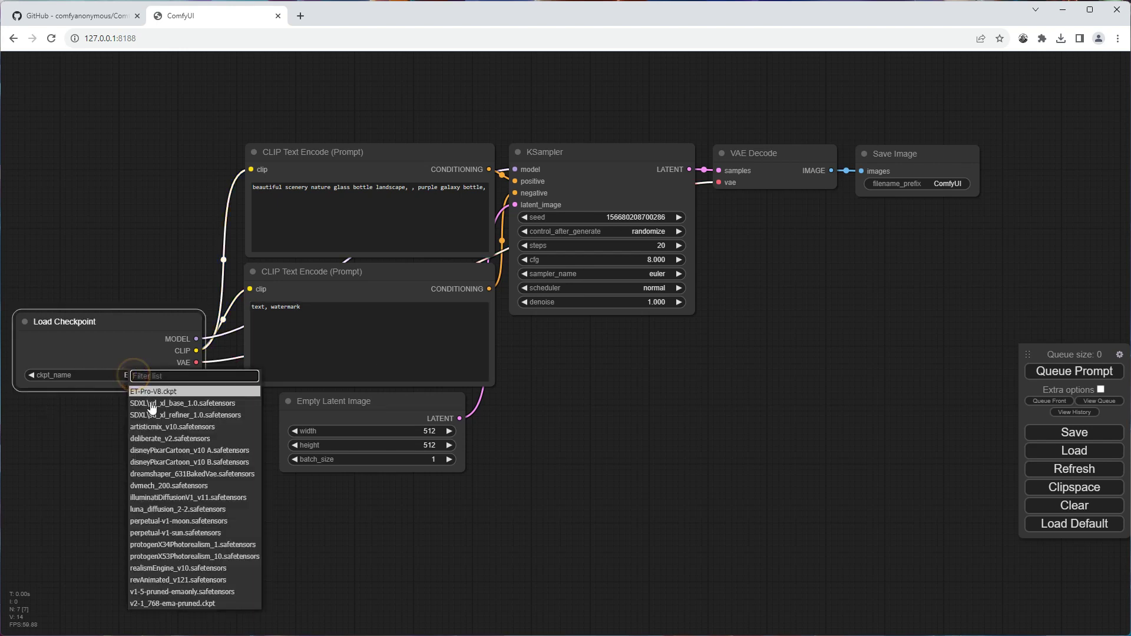
click(163, 439)
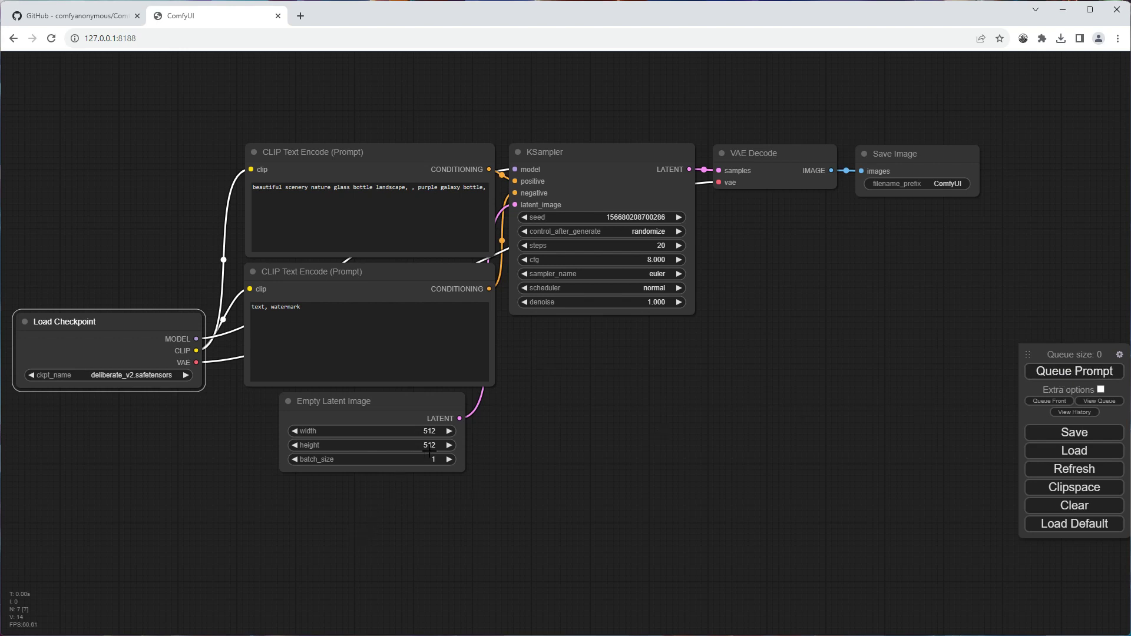
click(1073, 374)
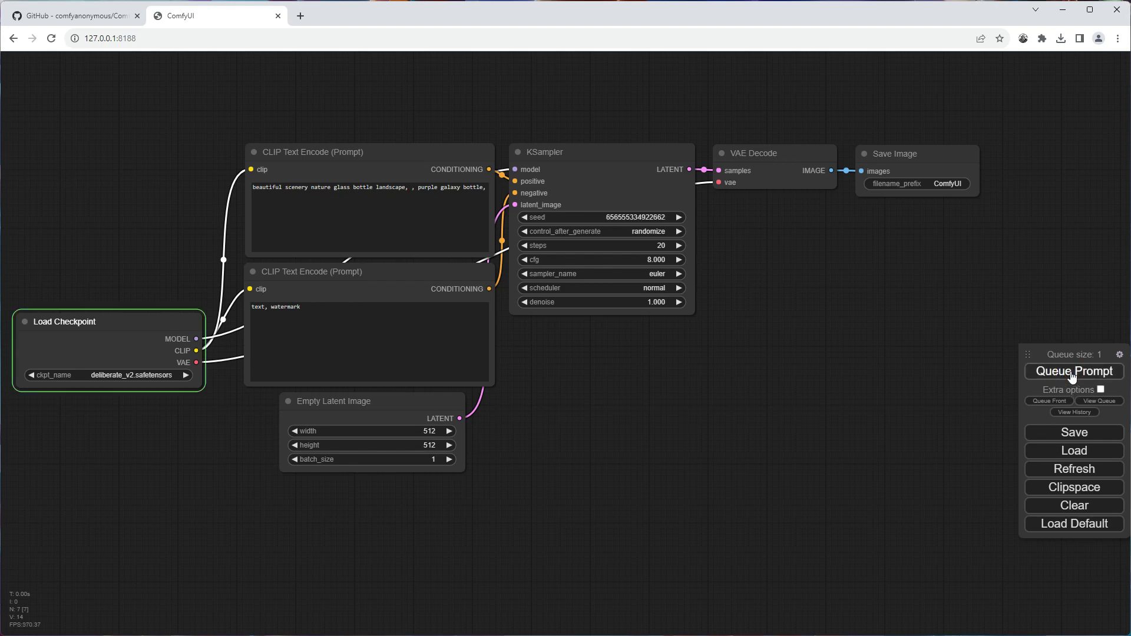
Check the generation progress in the terminal window and return to the ComfyUI workflow
key(alt+Tab)
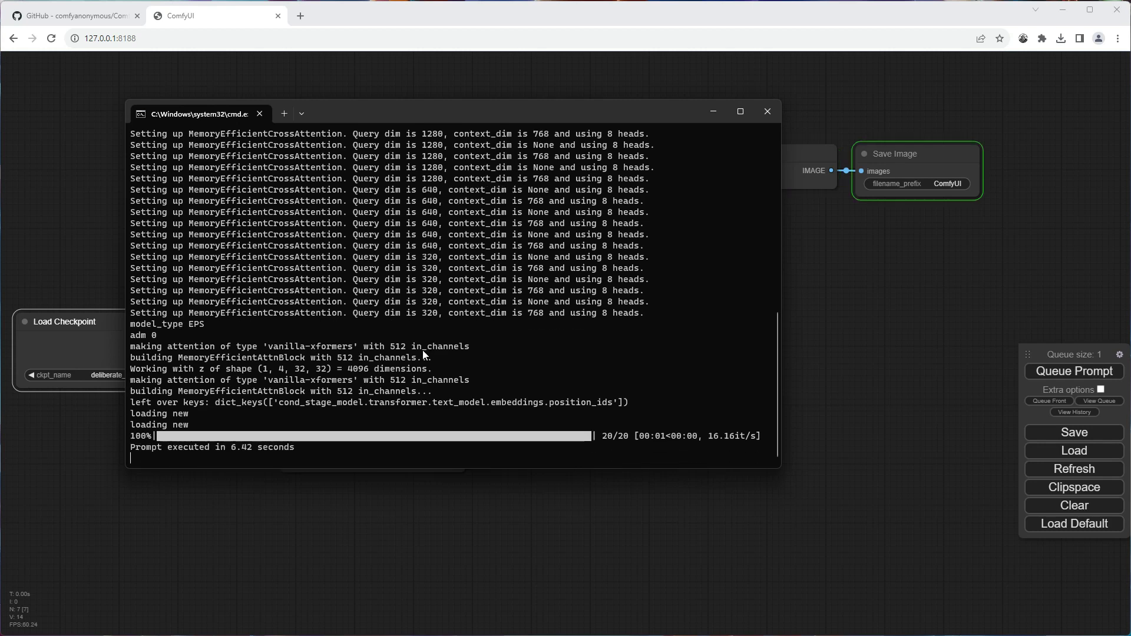
click(847, 446)
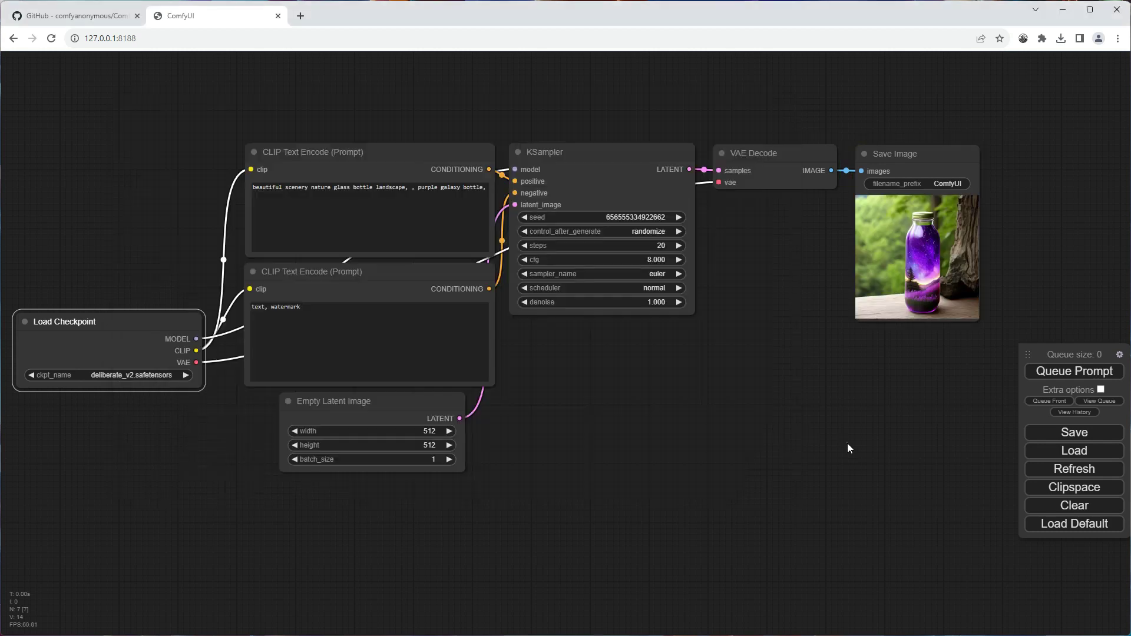
click(847, 445)
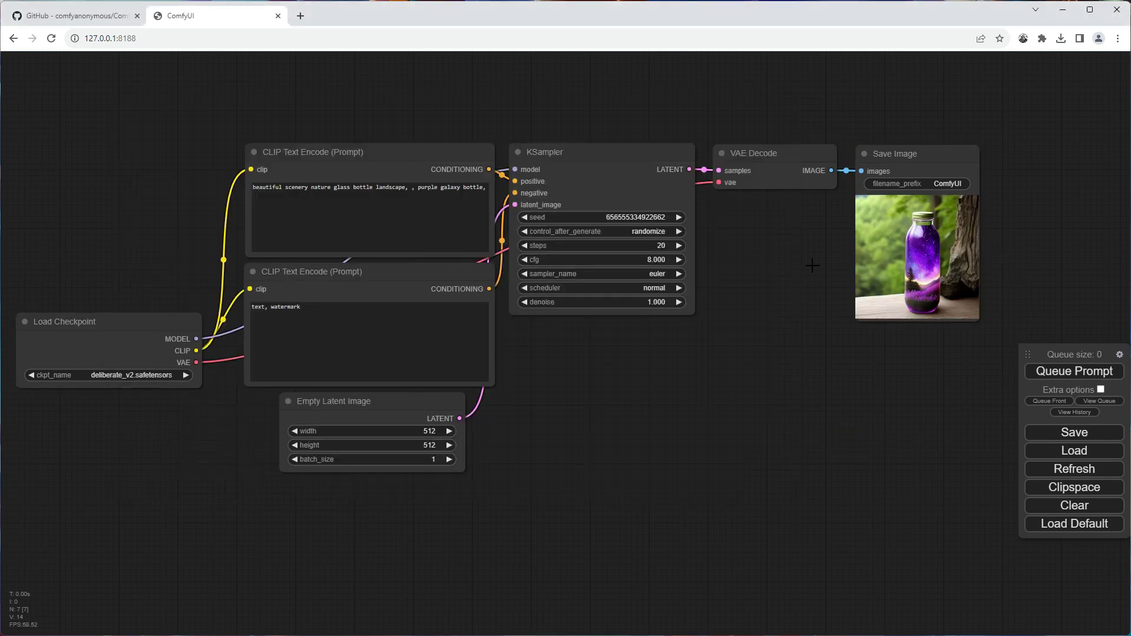
Set the Empty Latent Image batch_size to 4 and queue the prompt again
click(449, 459)
click(449, 460)
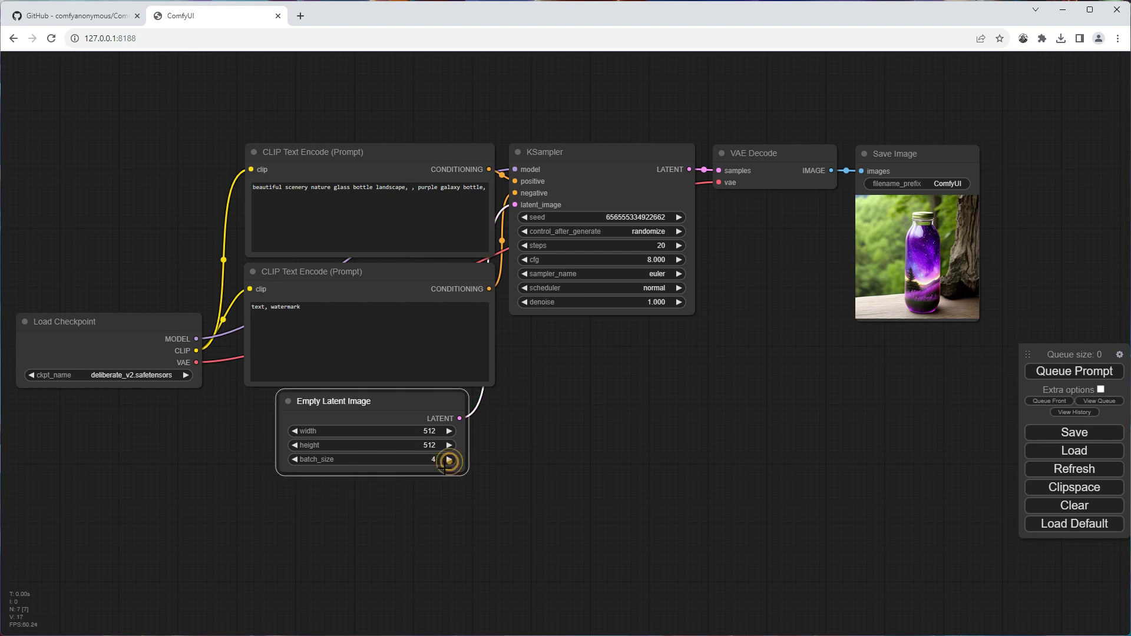
click(449, 460)
click(1073, 375)
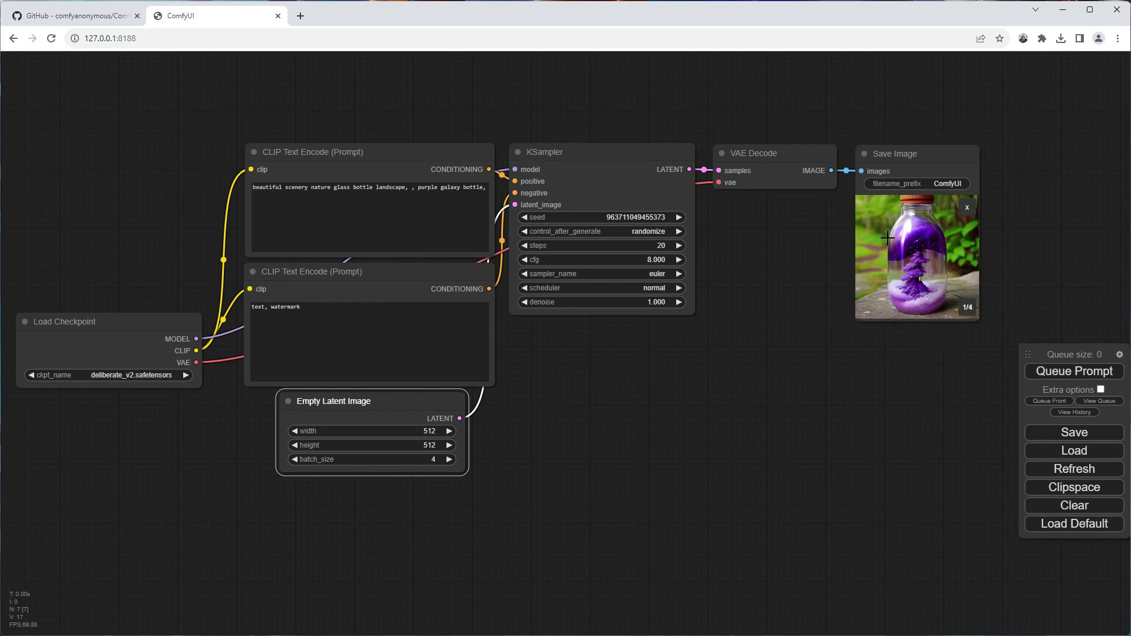
Step through the generated batch in the Save Image node up to the fourth image
click(967, 308)
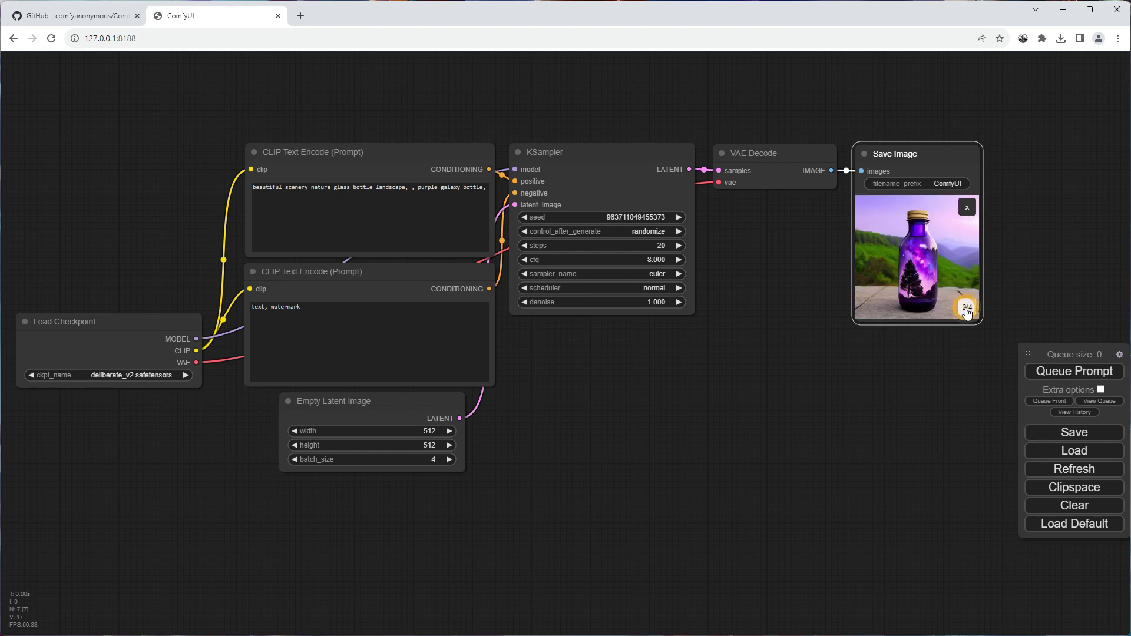
click(968, 308)
click(967, 309)
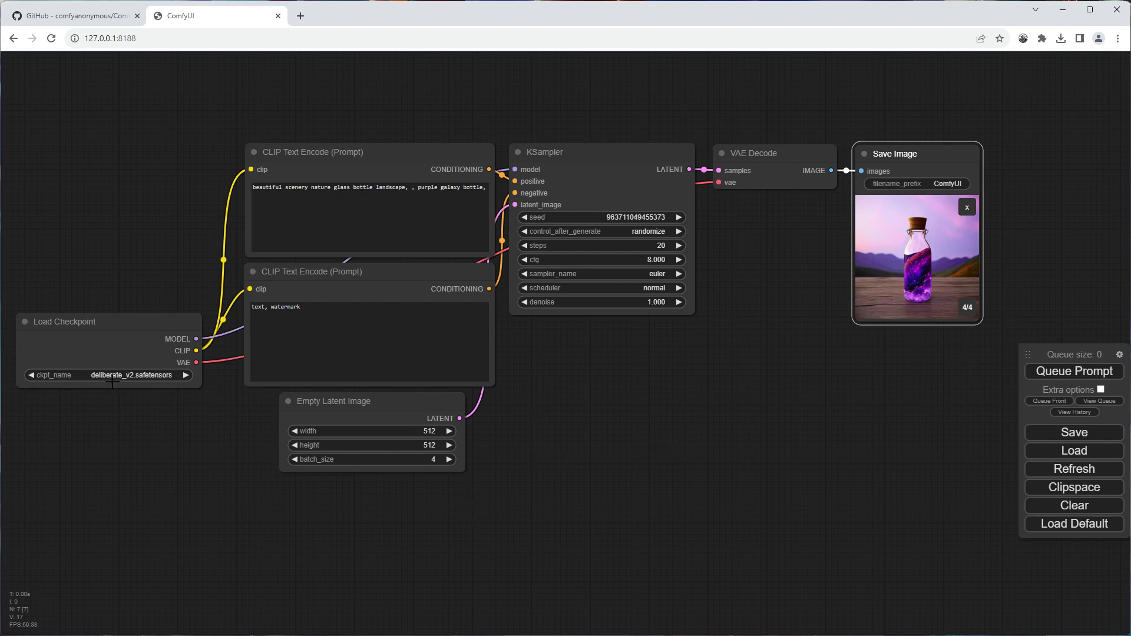
Switch to File Explorer, look into the output folder of the inner ComfyUI folder for the generated images, and return to the workflow
key(alt+Tab)
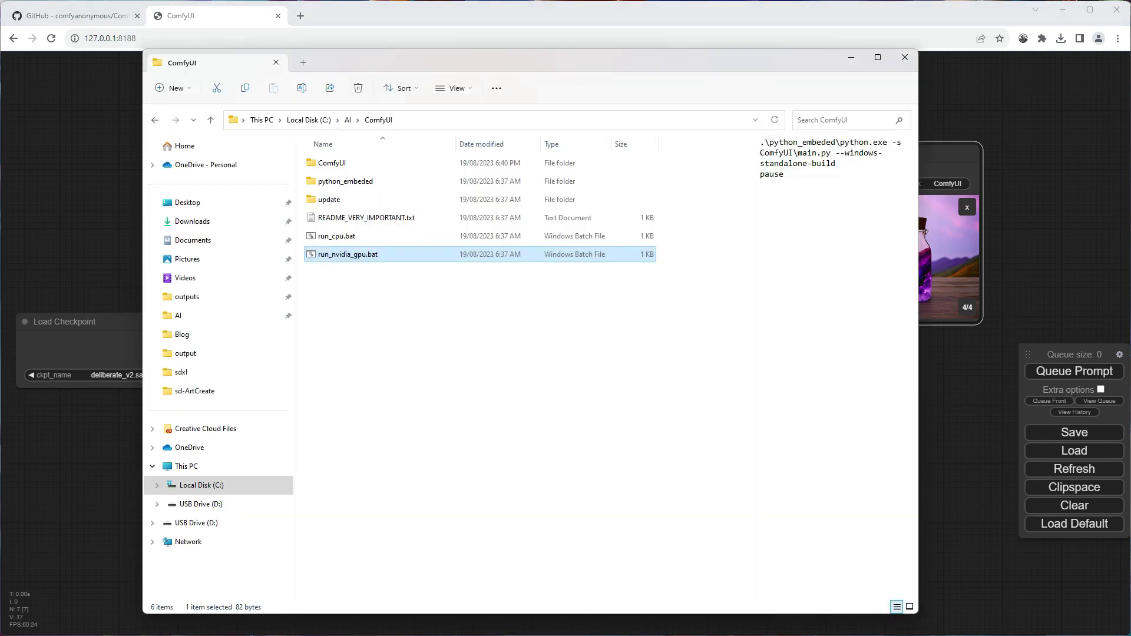
click(339, 168)
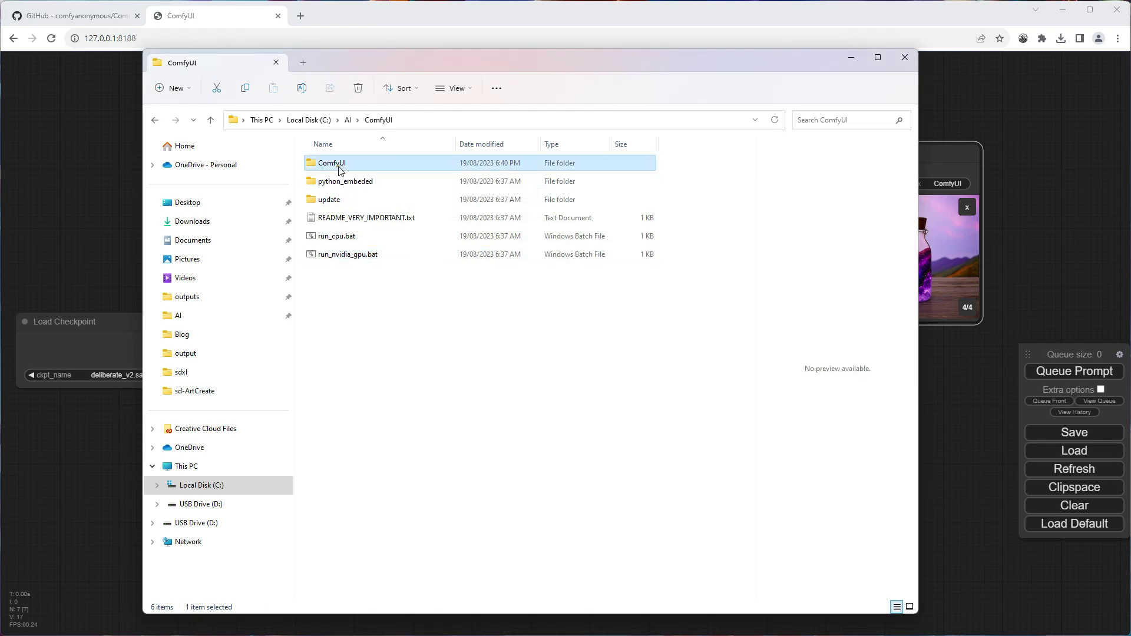
double_click(338, 166)
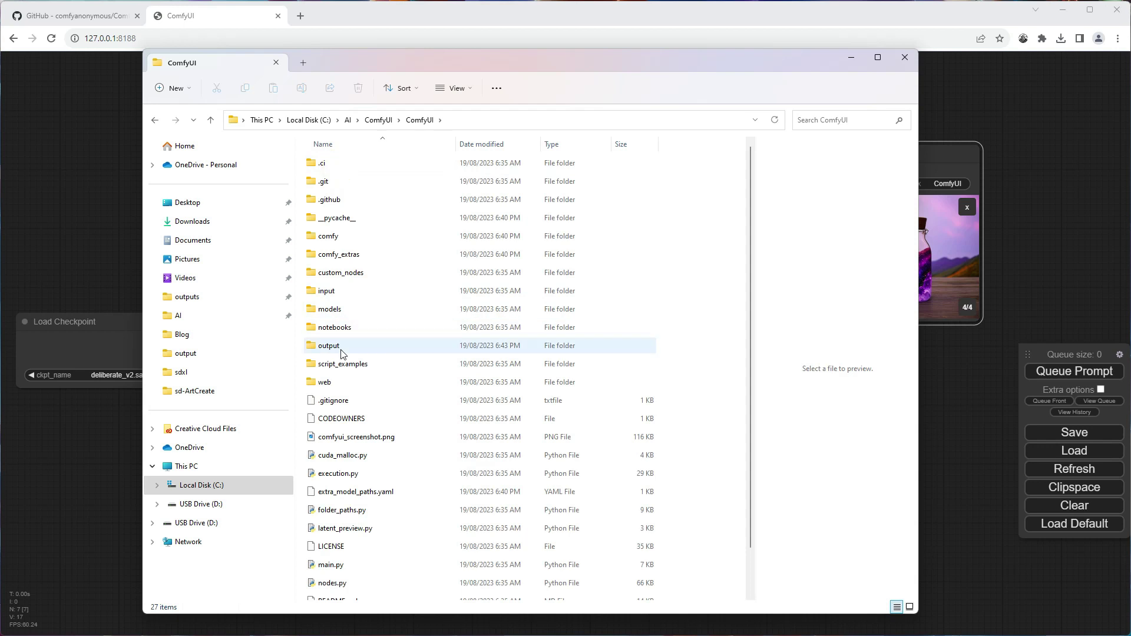
double_click(338, 346)
drag(397, 262, 727, 150)
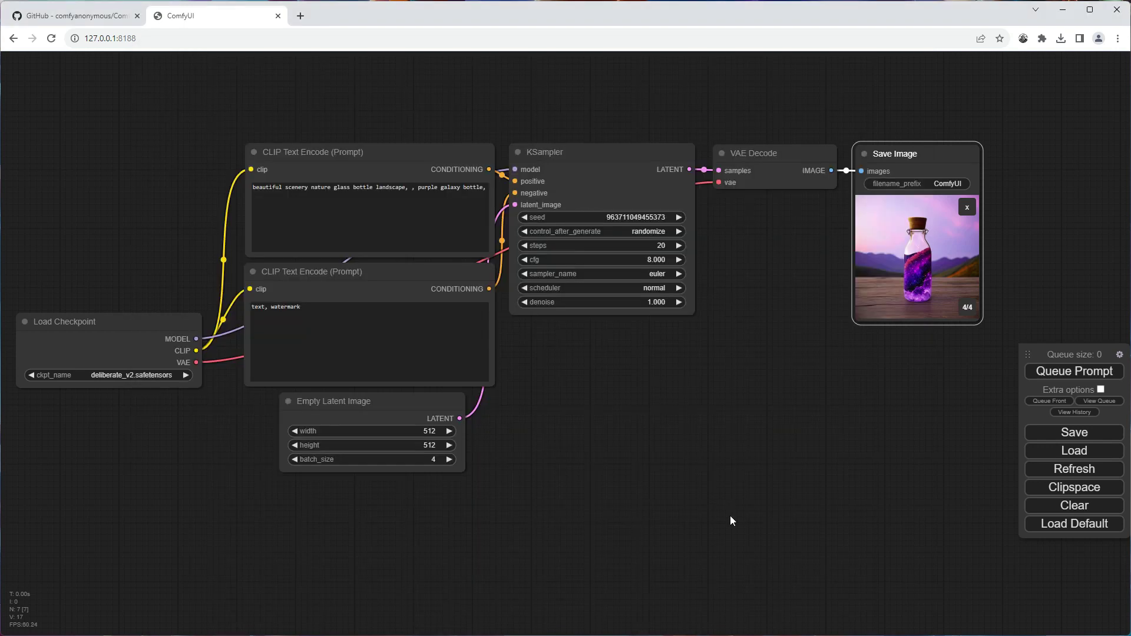